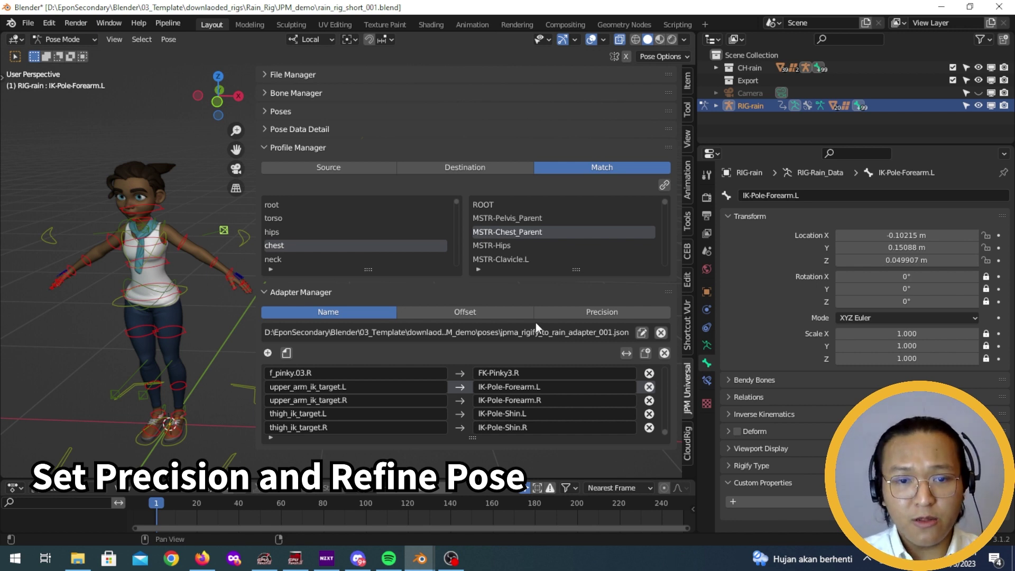
Step: Collapse Adapter and Profile Manager, show the Poses list, and centre Rain in front view
left_click(430, 294)
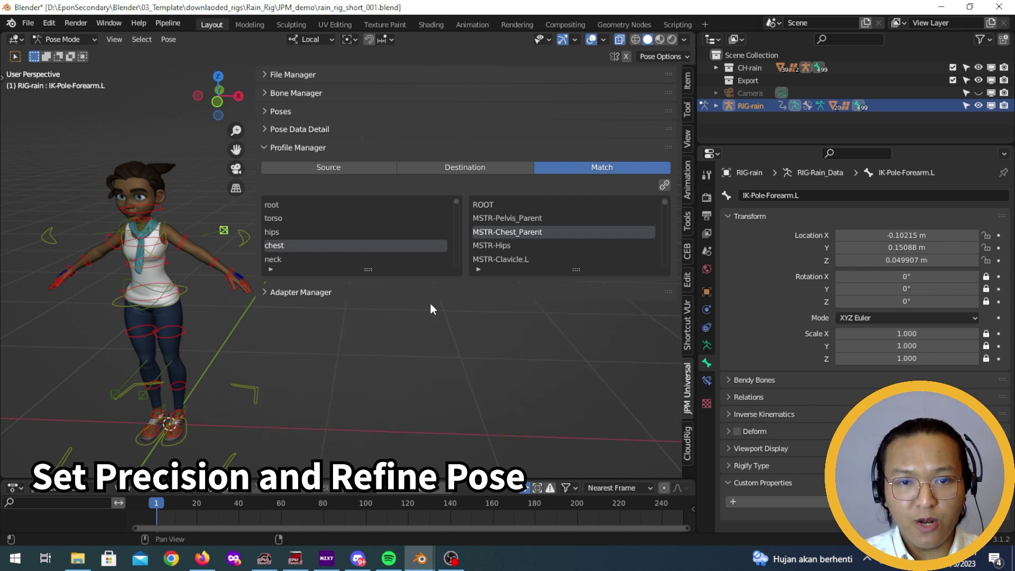
left_click(368, 148)
left_click(365, 111)
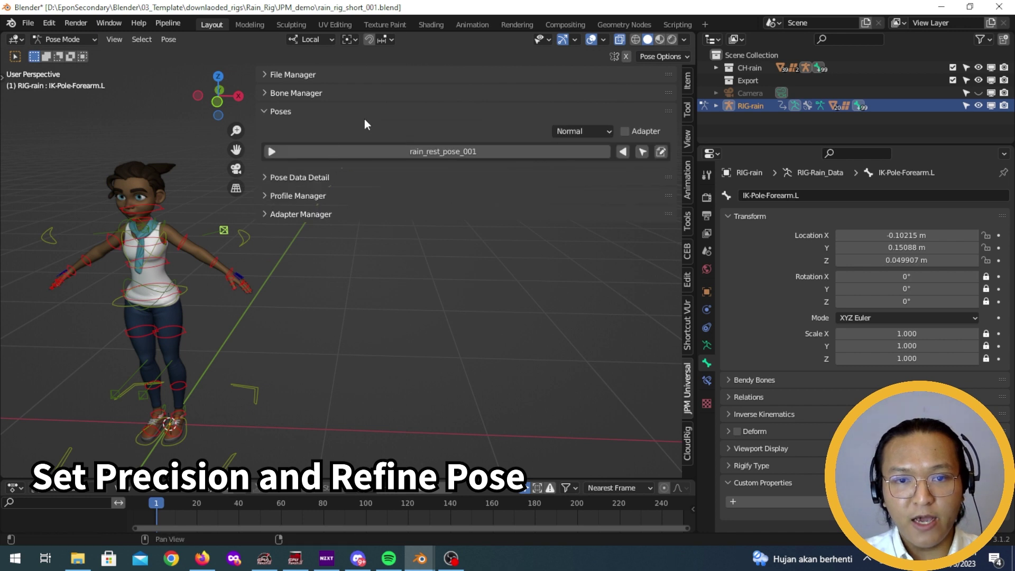
key("KP_1")
middle_click_drag(241, 317, 374, 340, "shift")
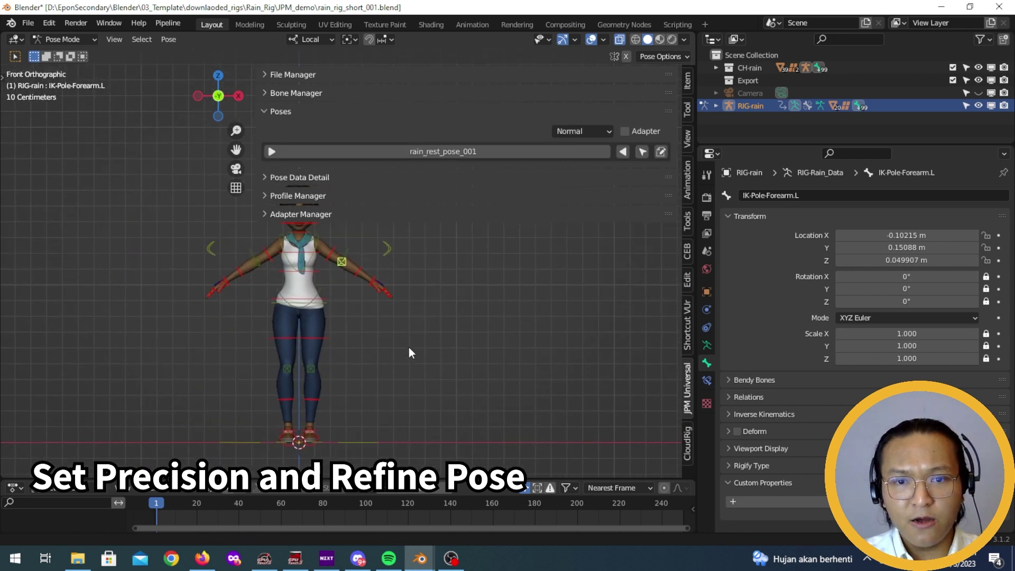
middle_click_drag(298, 122, 260, 136, "shift")
left_click_drag(254, 126, 478, 126)
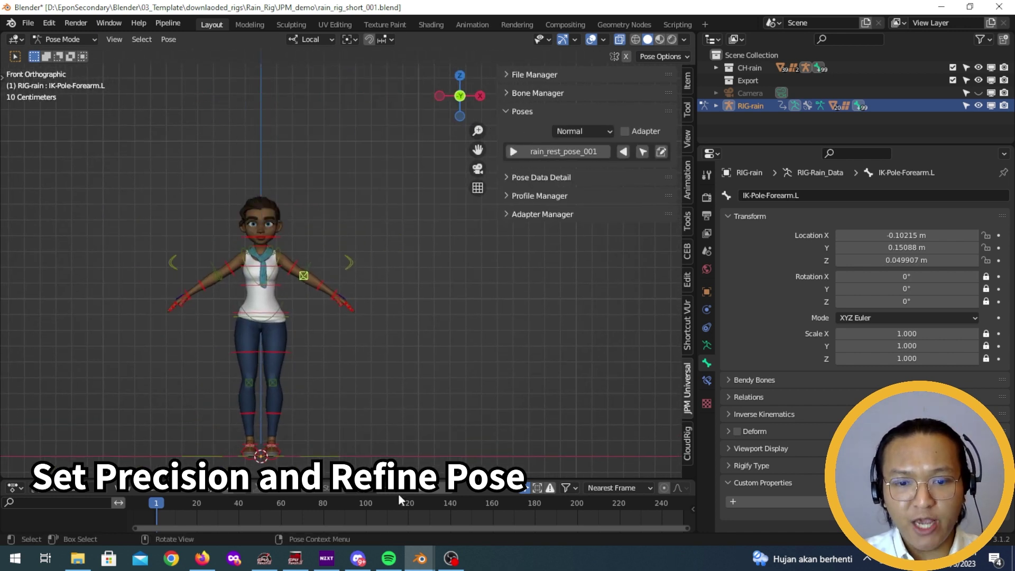
Step: In the Athena rig's window, view Athena from the front
mouse_move(420, 558)
left_click(377, 508)
middle_click_drag(465, 476, 340, 263)
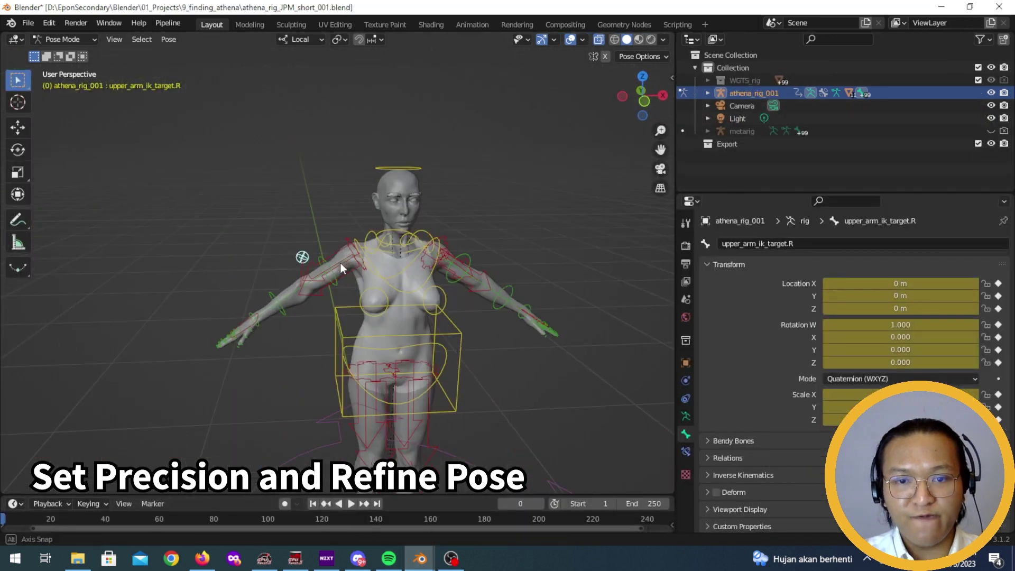
key("KP_1")
scroll(383, 285, "down", 3)
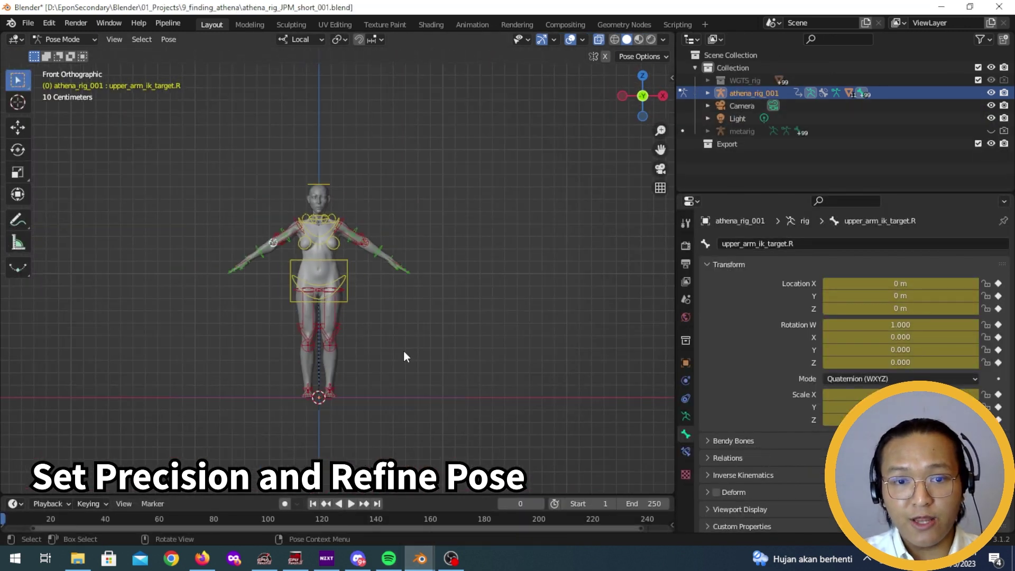
Step: Return to Rain's window and expand the File Manager section
mouse_move(420, 558)
left_click(472, 527)
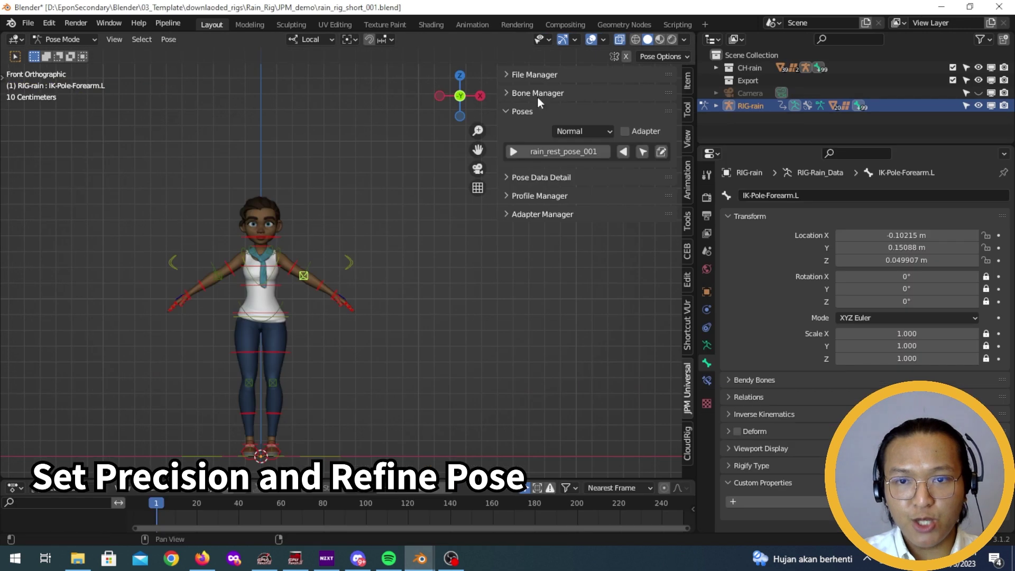
left_click(549, 75)
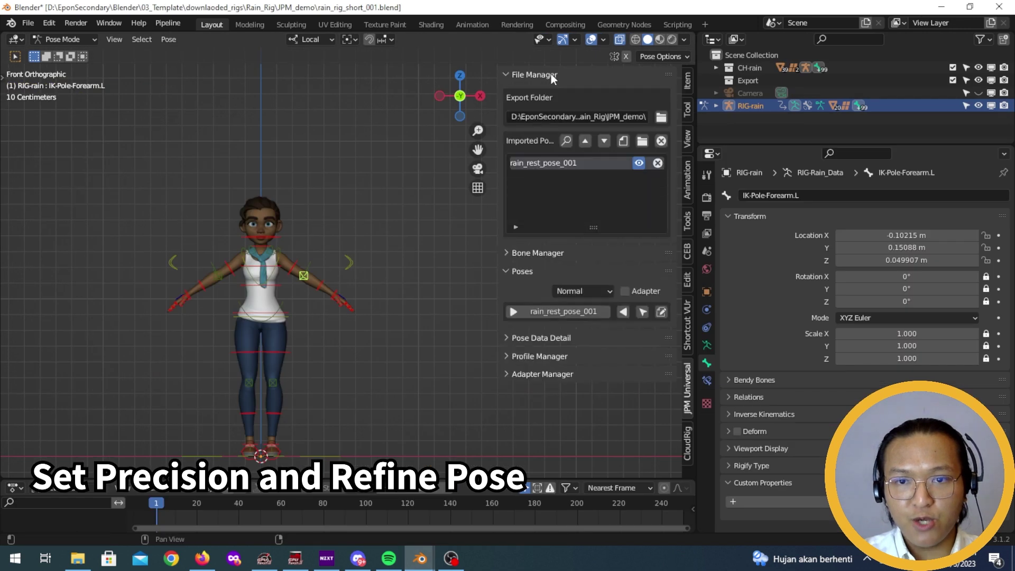
Step: From the universal folder, import Athena bodypose_rest_001 through statue_005 as one shift-selected range
left_click(624, 140)
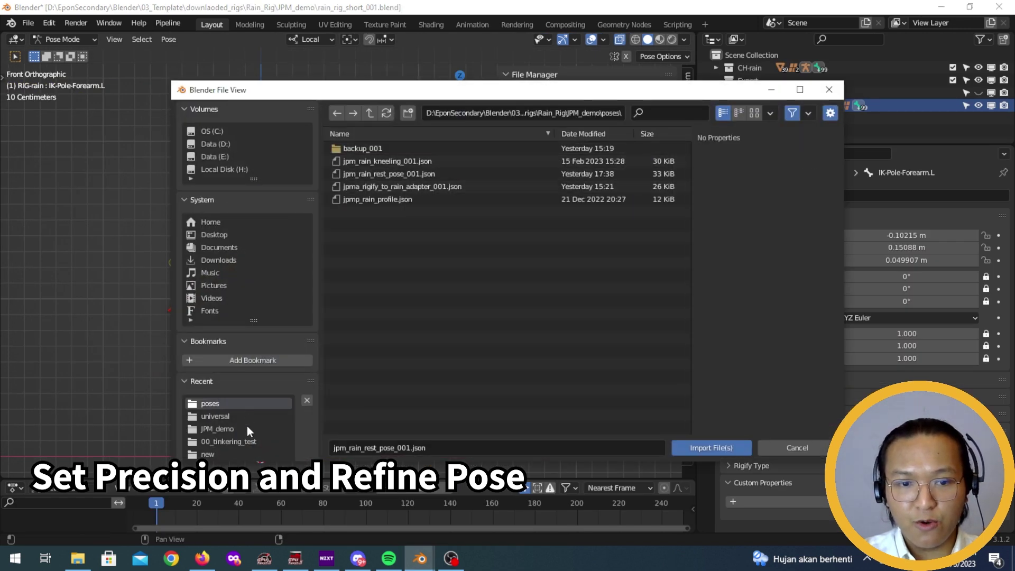
left_click(253, 416)
left_click(452, 187)
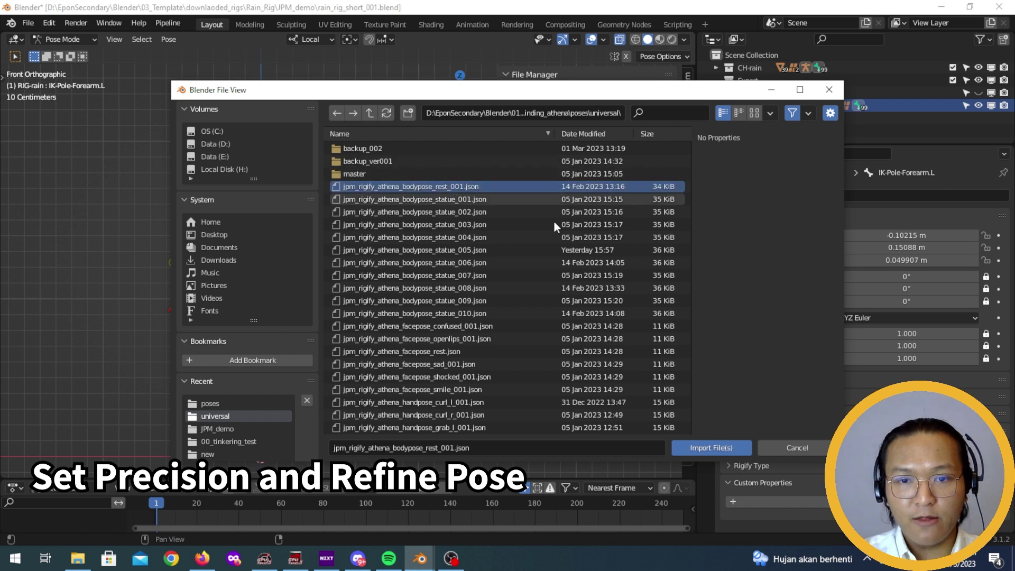
left_click(491, 251, "shift")
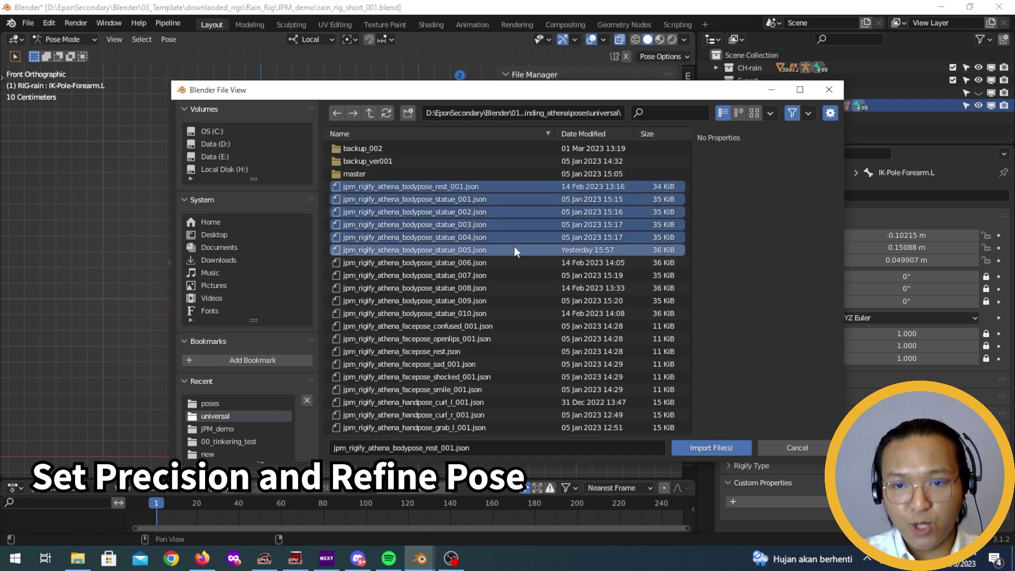
left_click(711, 448)
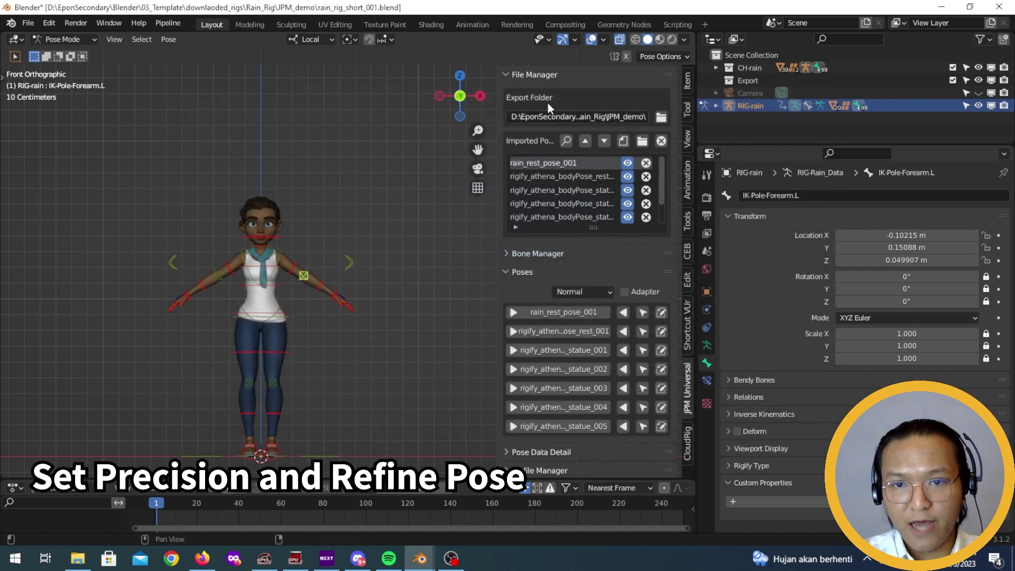
Step: Select all of Rain's bones, apply rain_rest_pose_001, and widen the sidebar so pose names fit
left_click(546, 76)
middle_click_drag(341, 218, 380, 320)
scroll(380, 321, "down", 3)
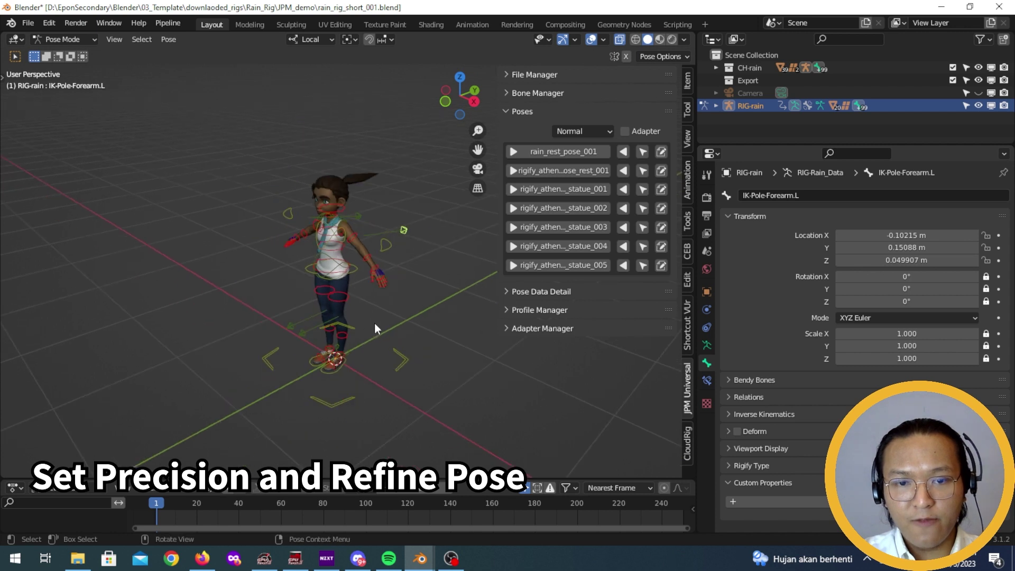
key("a")
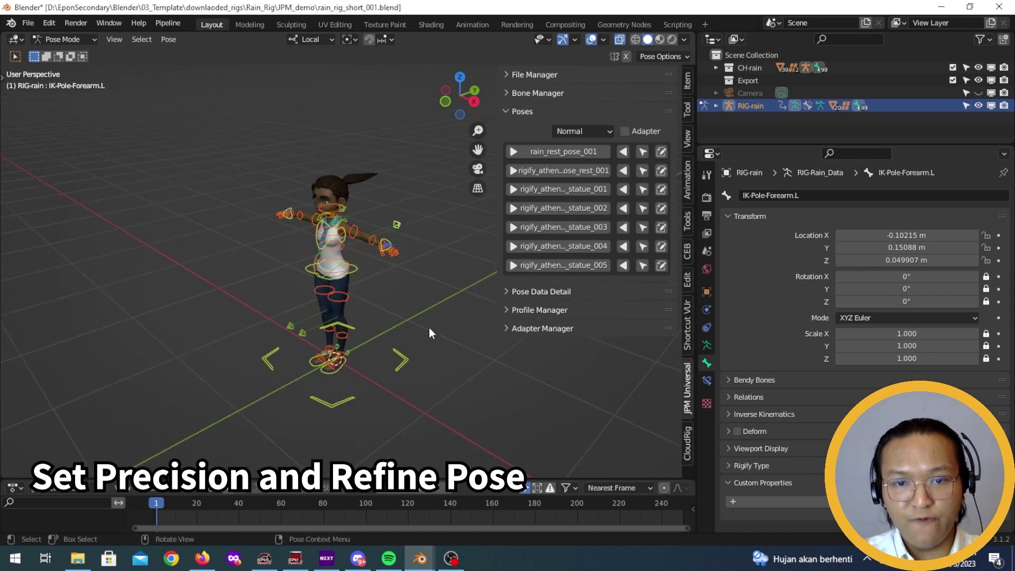
middle_click_drag(429, 327, 404, 333)
left_click(594, 152)
scroll(390, 311, "up", 2)
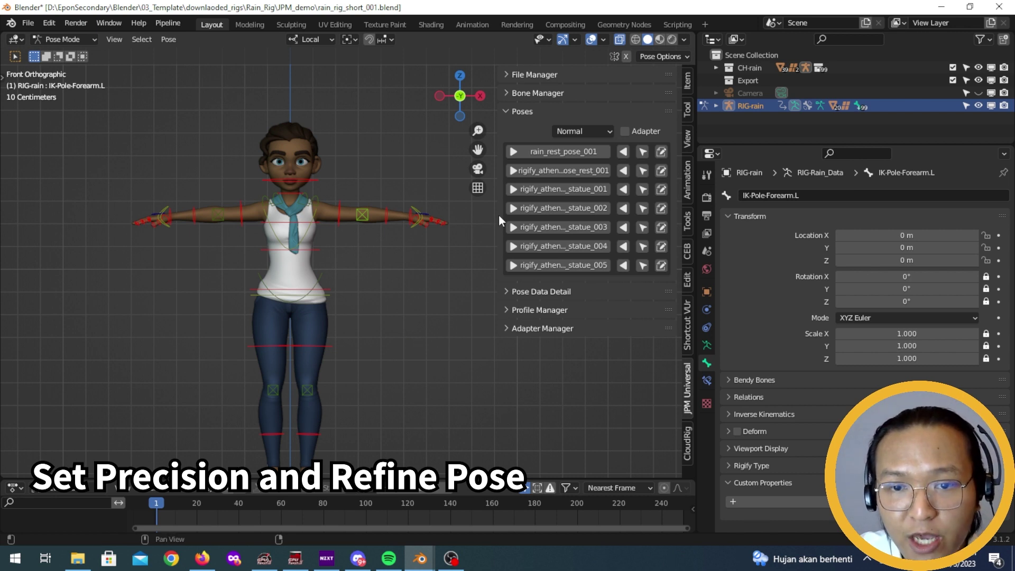
left_click_drag(499, 214, 457, 214)
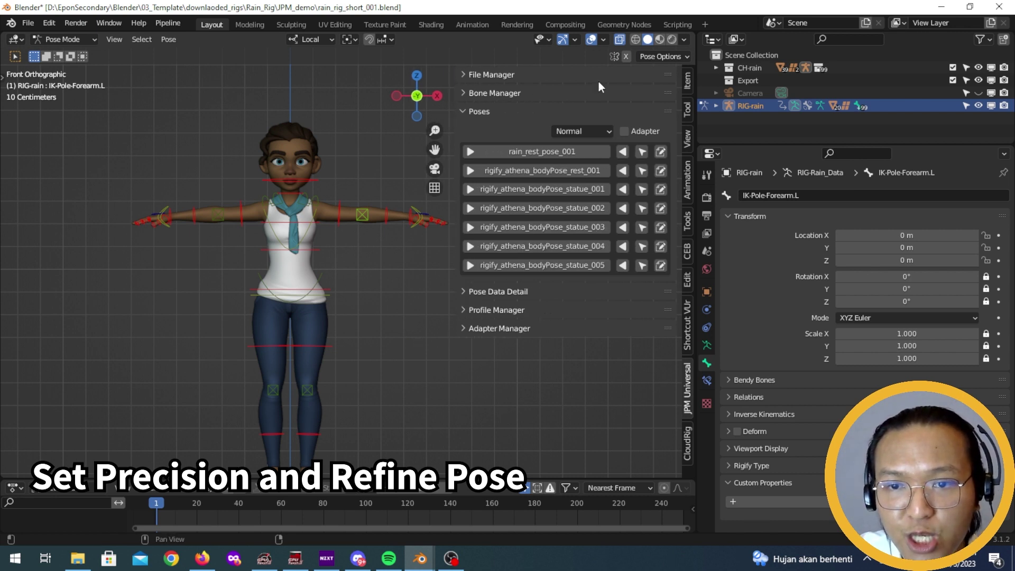
Step: Enable Adapter and apply rigify_athena_bodyPose_rest_001 to Rain, comparing against rain_rest_pose_001
left_click(626, 131)
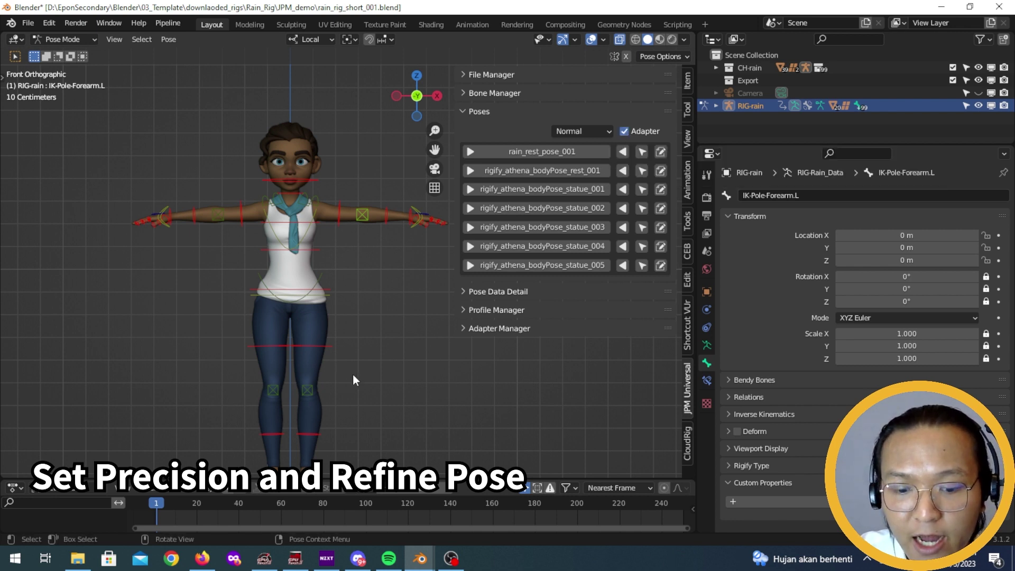
middle_click_drag(353, 380, 314, 397)
scroll(317, 397, "down", 2)
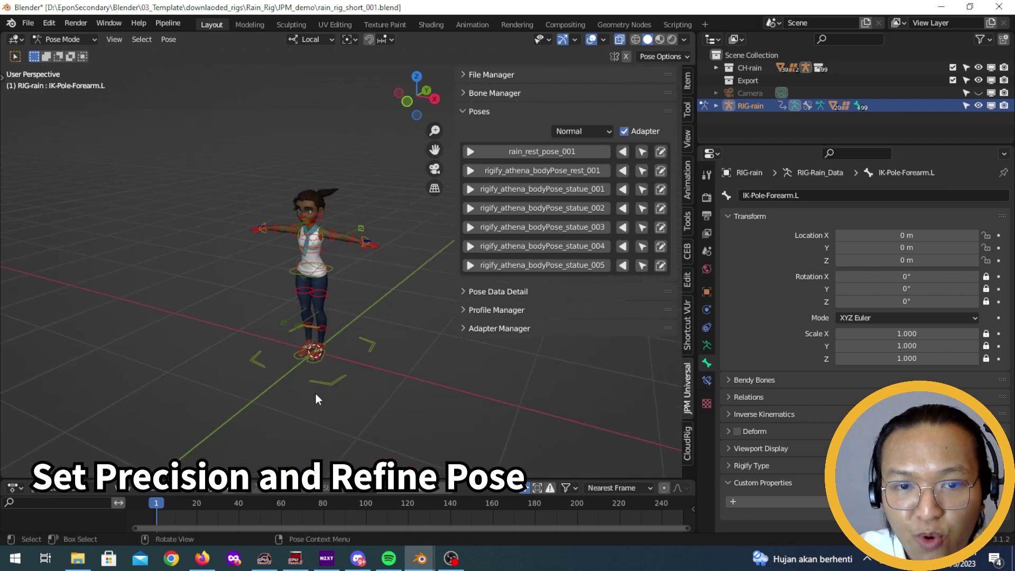
left_click(594, 170)
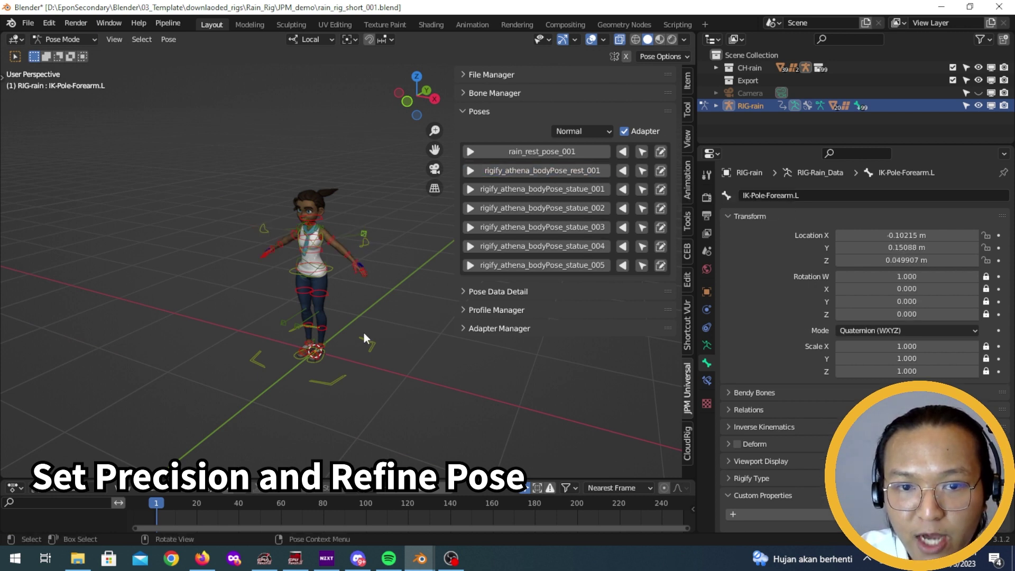
middle_click_drag(336, 345, 383, 324)
scroll(383, 325, "up", 3)
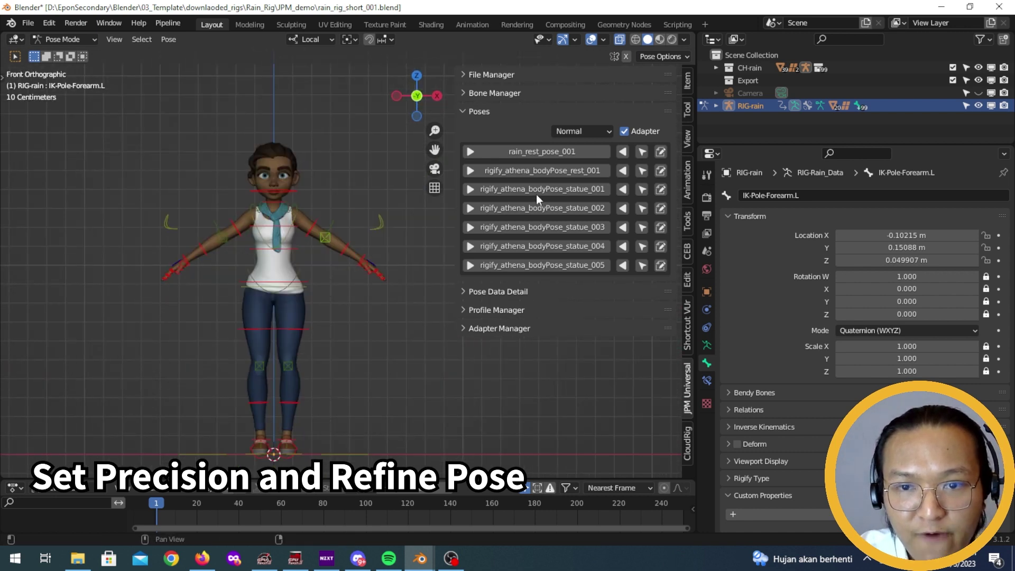
left_click(602, 151)
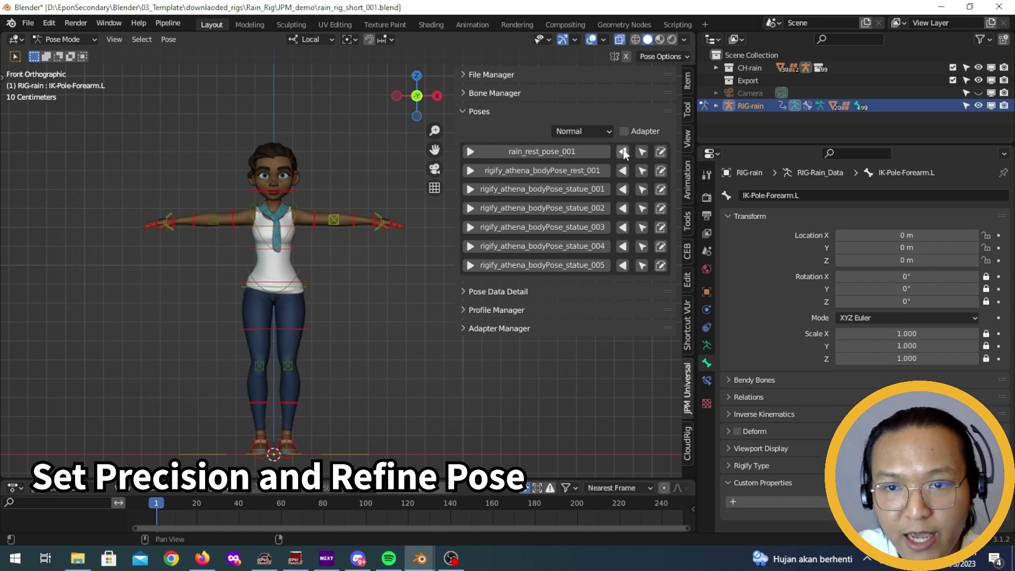
left_click(603, 170)
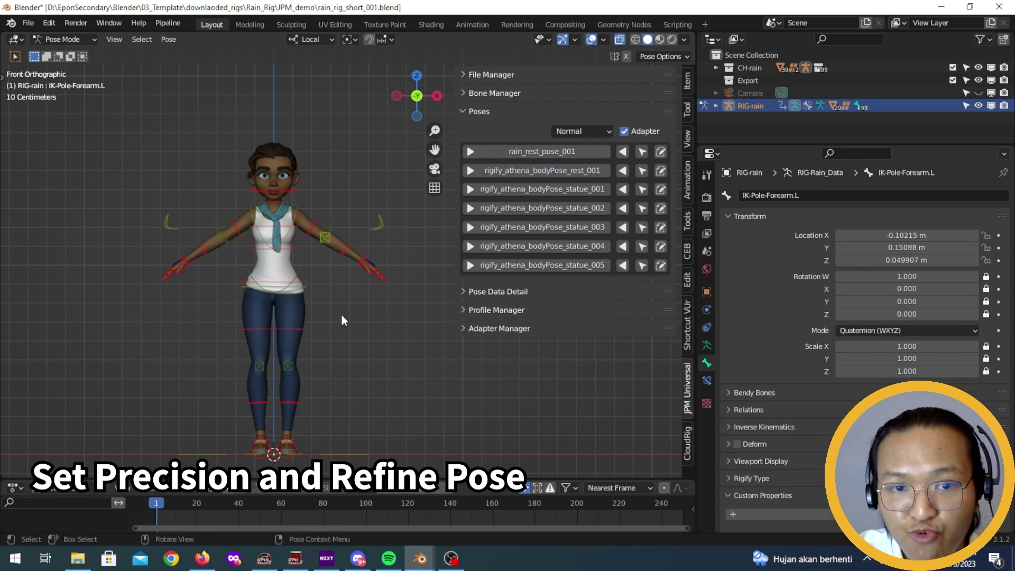
Step: Open the JPM Universal sidebar in Athena's window, then return to Rain's window
mouse_move(419, 558)
left_click(360, 524)
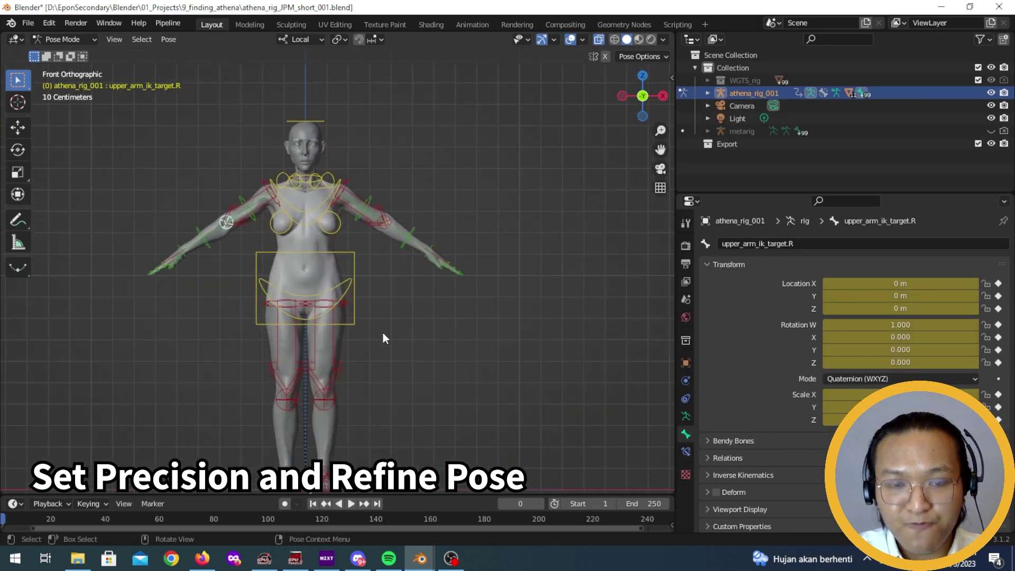
key("n")
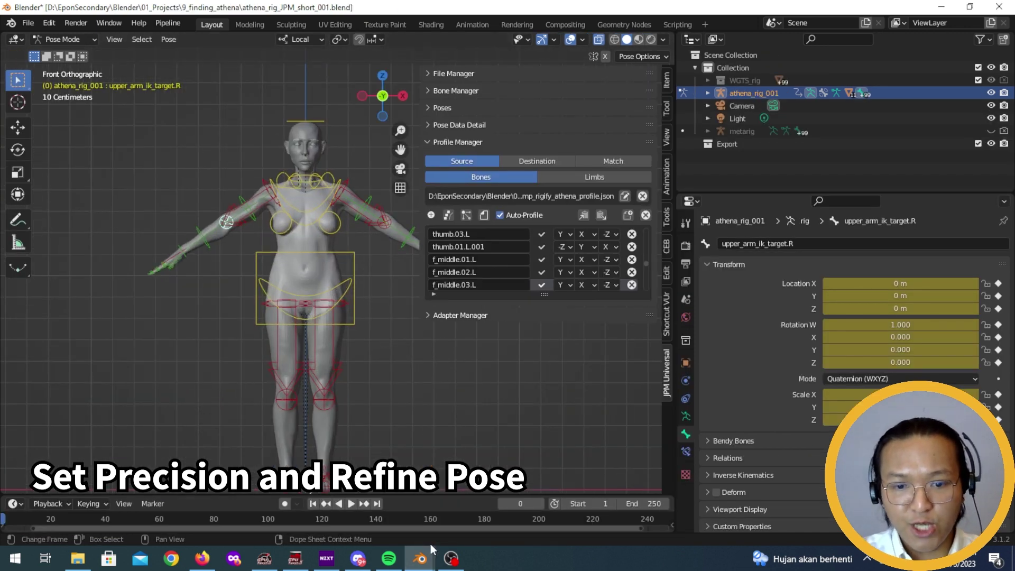
mouse_move(419, 558)
left_click(481, 514)
Step: Apply the Athena statue_001 pose to Rain and orbit to inspect it
middle_click_drag(386, 393, 396, 385)
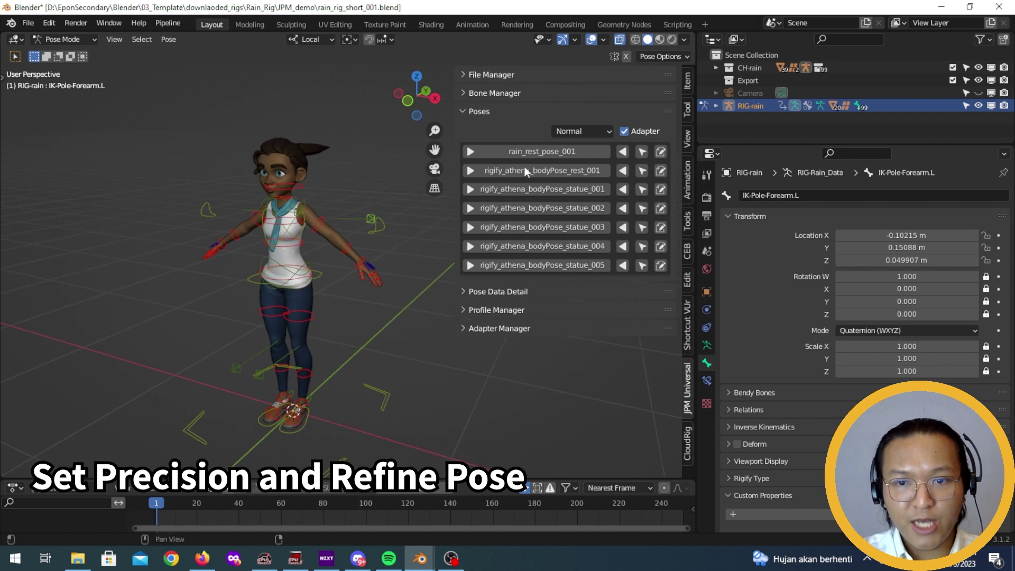
left_click(556, 187)
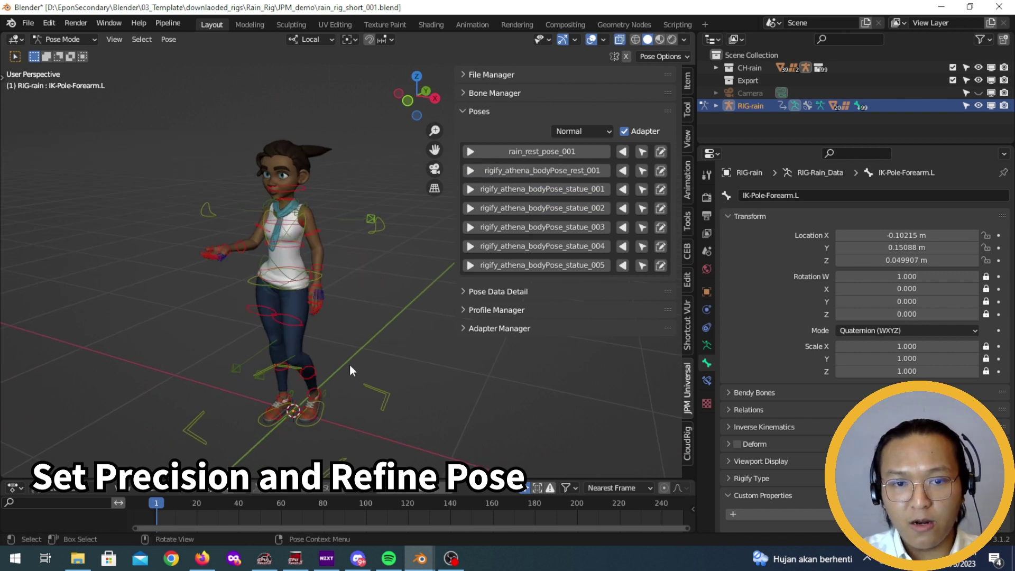
middle_click_drag(350, 365, 405, 361)
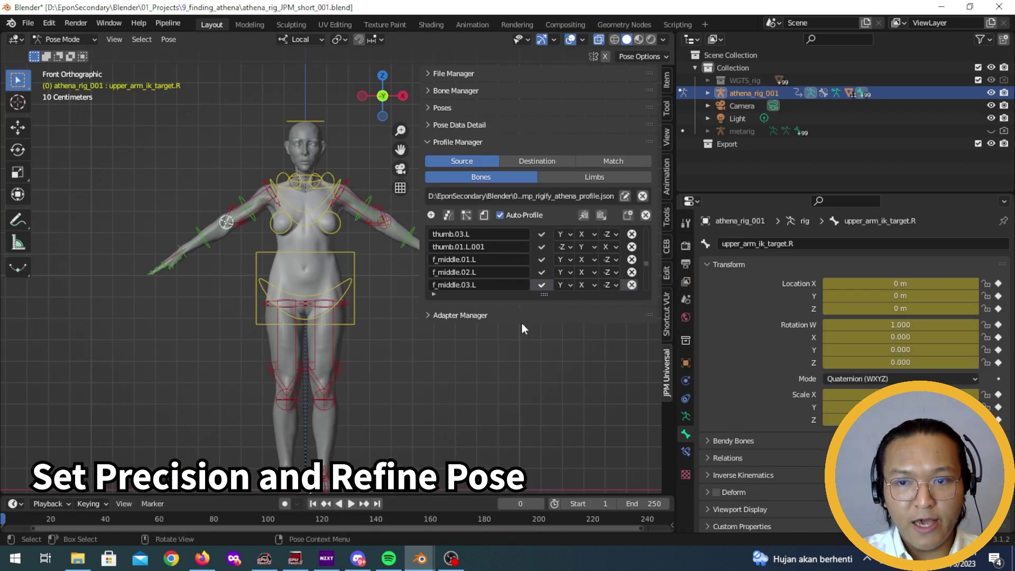
Step: In Athena's file, show the saved poses list and collapse the Profile settings
left_click(545, 107)
left_click(495, 288)
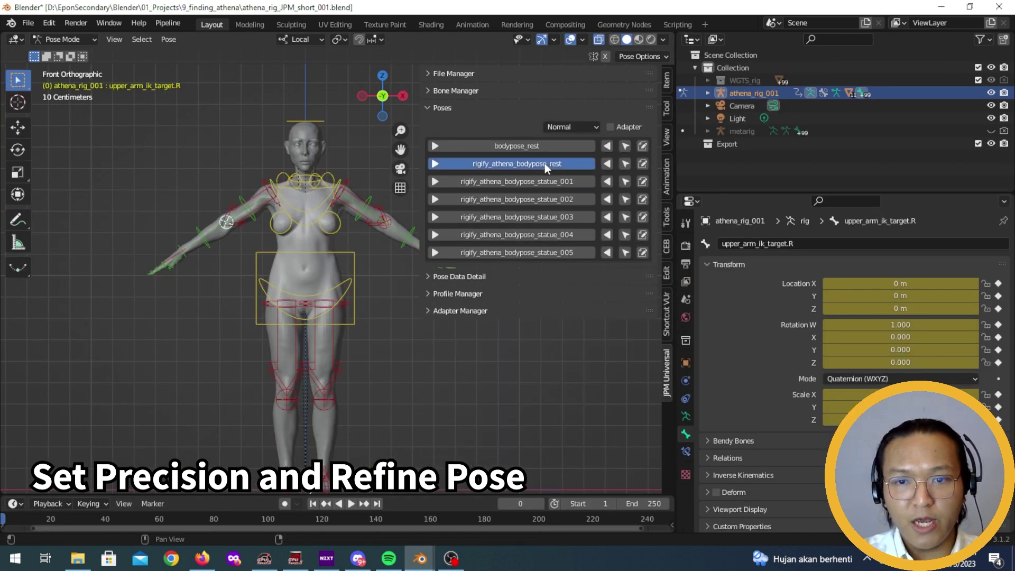
middle_click_drag(402, 354, 564, 6)
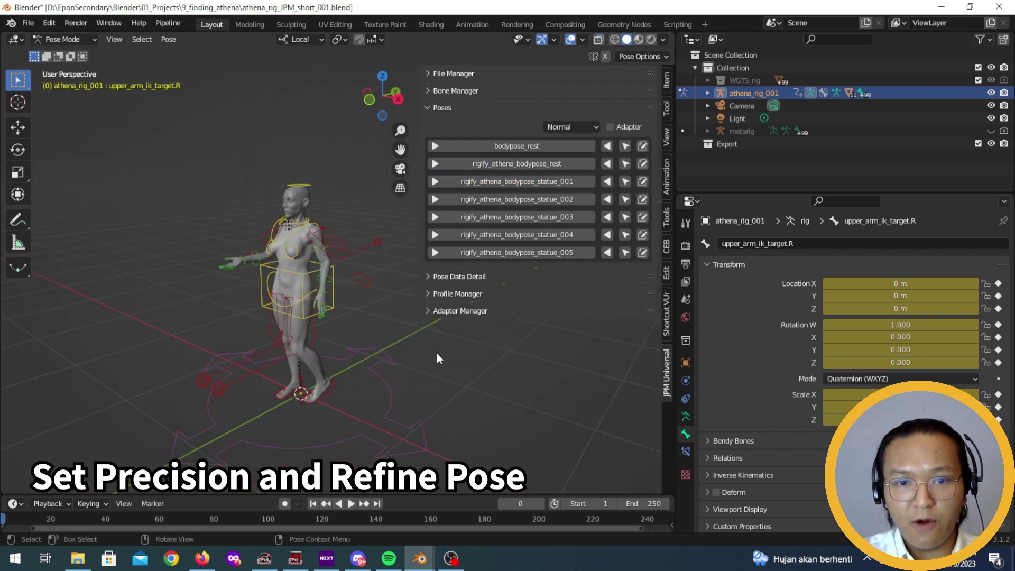
middle_click_drag(437, 353, 485, 364)
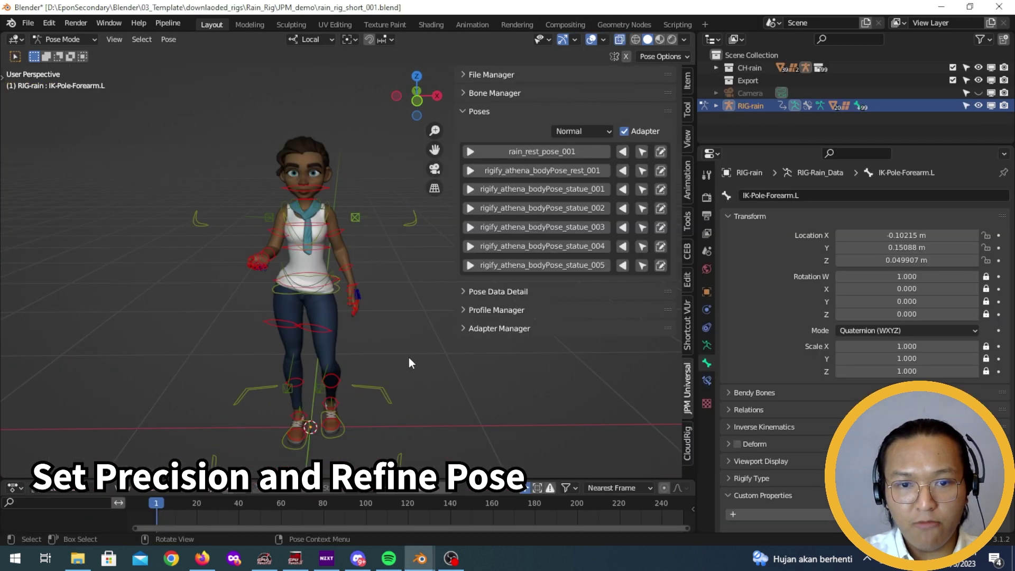
mouse_move(409, 357)
middle_mouse_down()
mouse_move(384, 357)
mouse_move(407, 356)
middle_mouse_up()
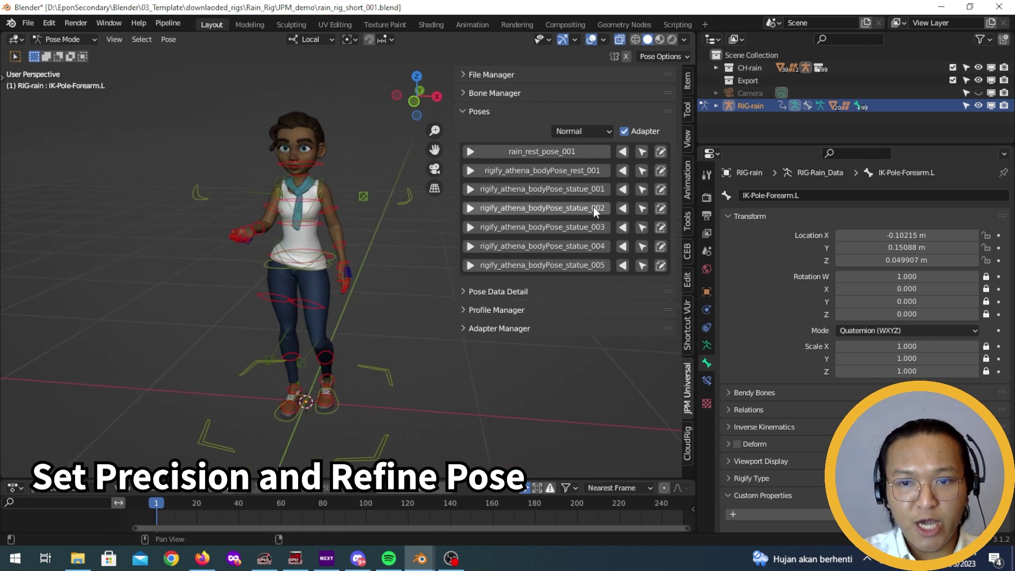
Step: Apply statue_002 to both Rain and Athena, then statue_003 to Rain
left_click(592, 207)
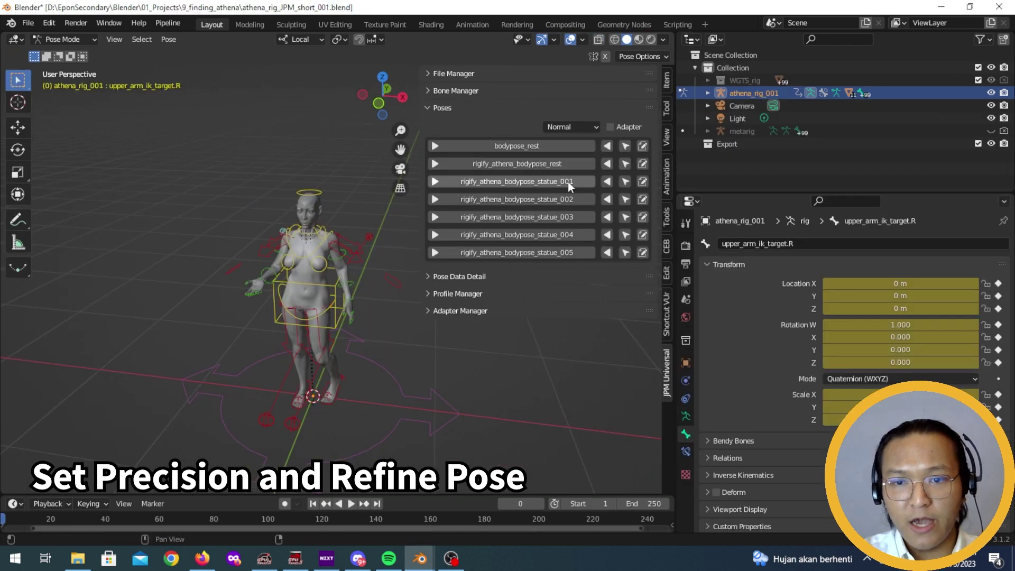
left_click(566, 199)
middle_click_drag(490, 352, 466, 347)
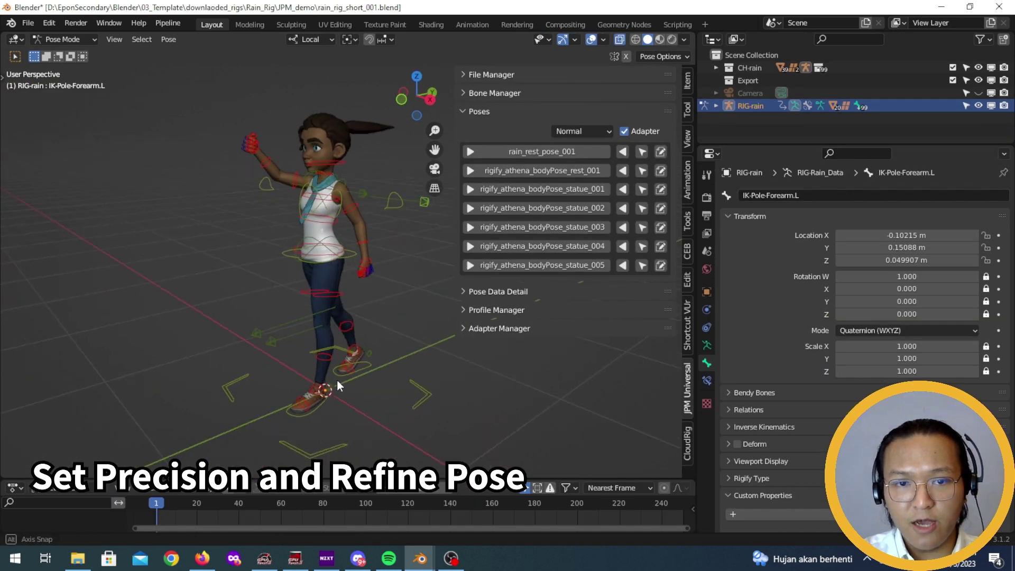
left_click(582, 227)
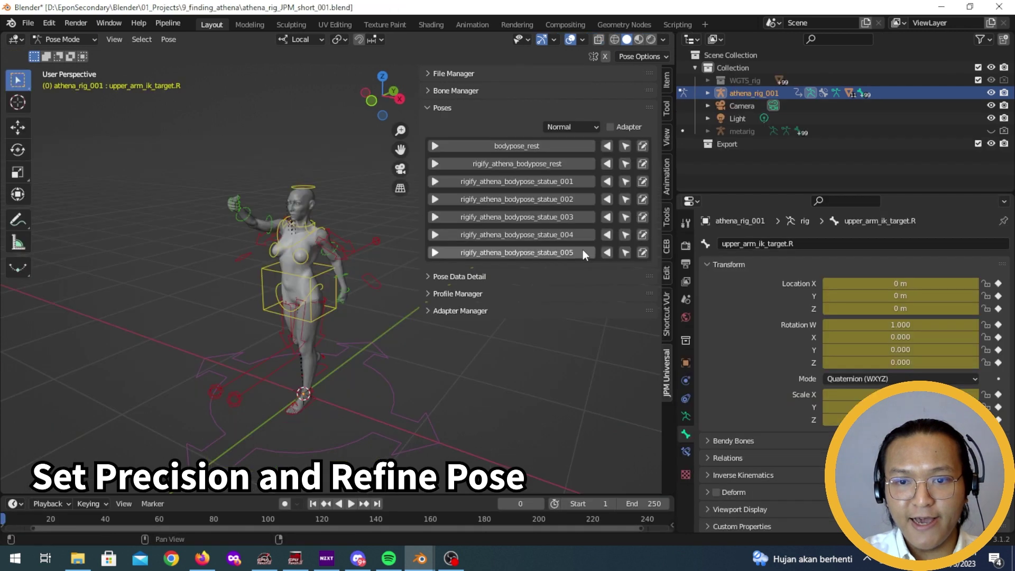
Step: Apply statue_003 to Athena and compare it with Rain's matching pose
left_click(575, 217)
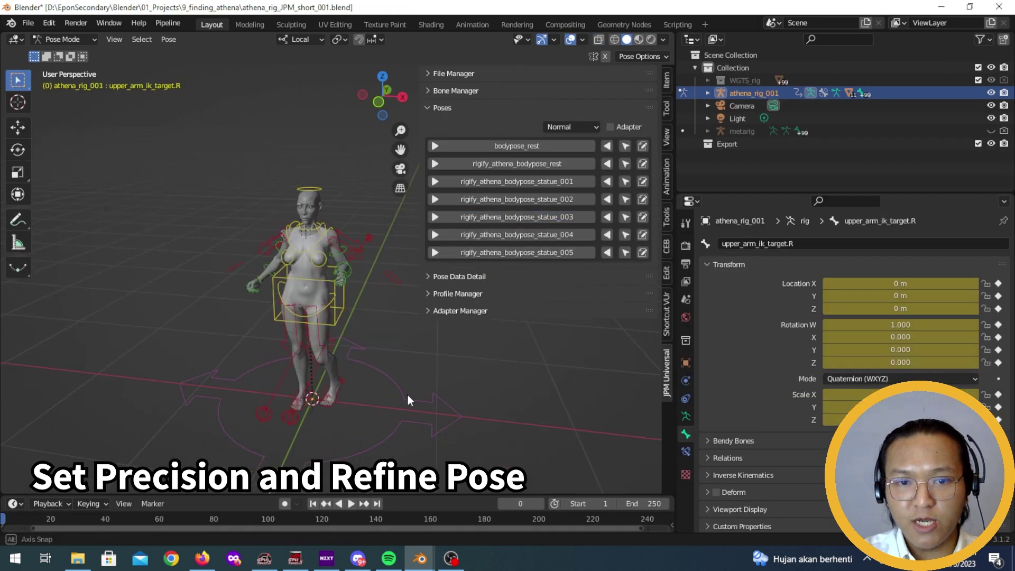
scroll(410, 391, "up", 5)
middle_click_drag(415, 389, 331, 390)
key("alt+Tab")
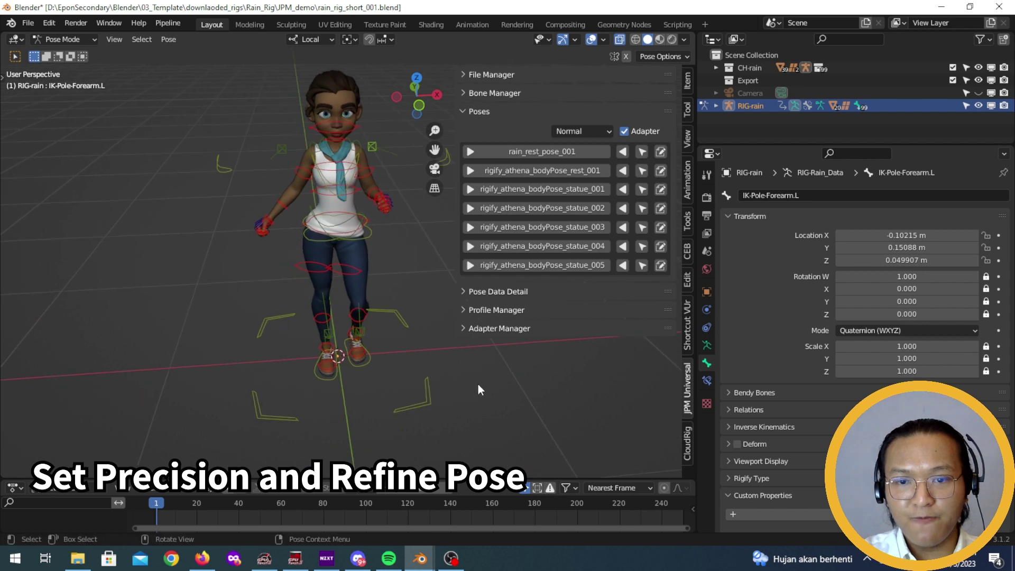
middle_click_drag(478, 384, 567, 264)
Step: Apply statue_004 to Athena and check Rain's outstretched arm
key("alt+Tab")
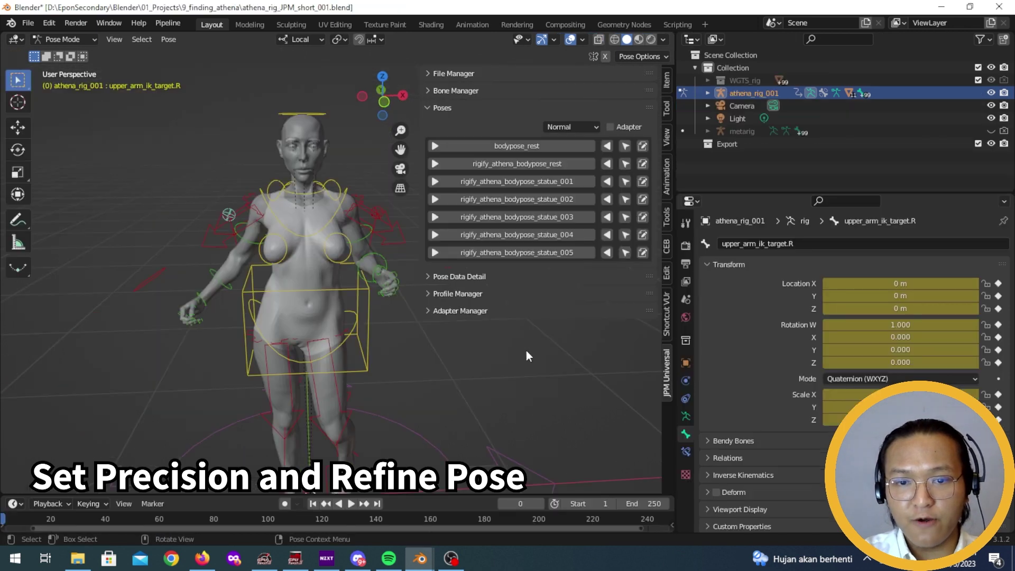
left_click(571, 232)
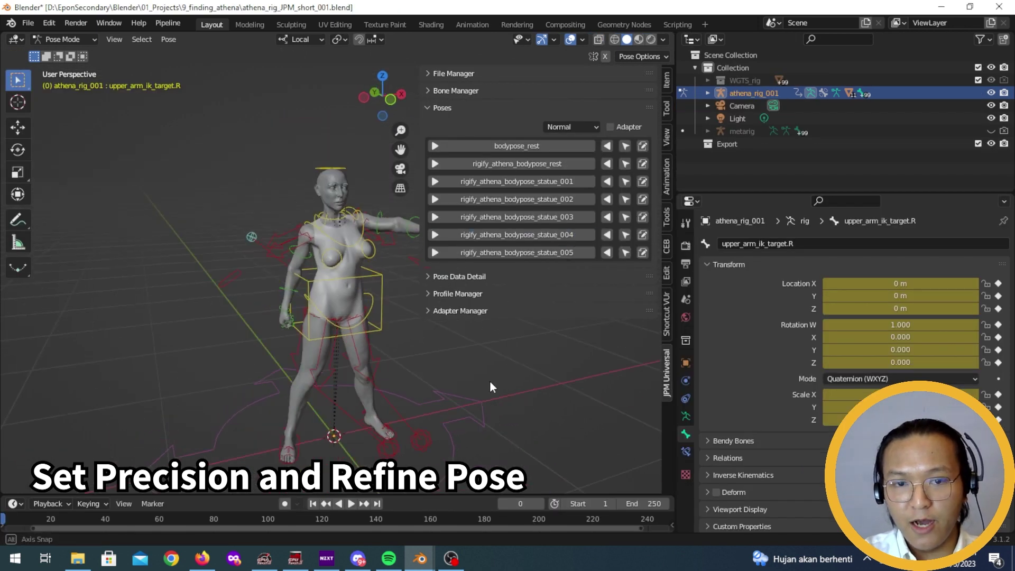
key("alt+Tab")
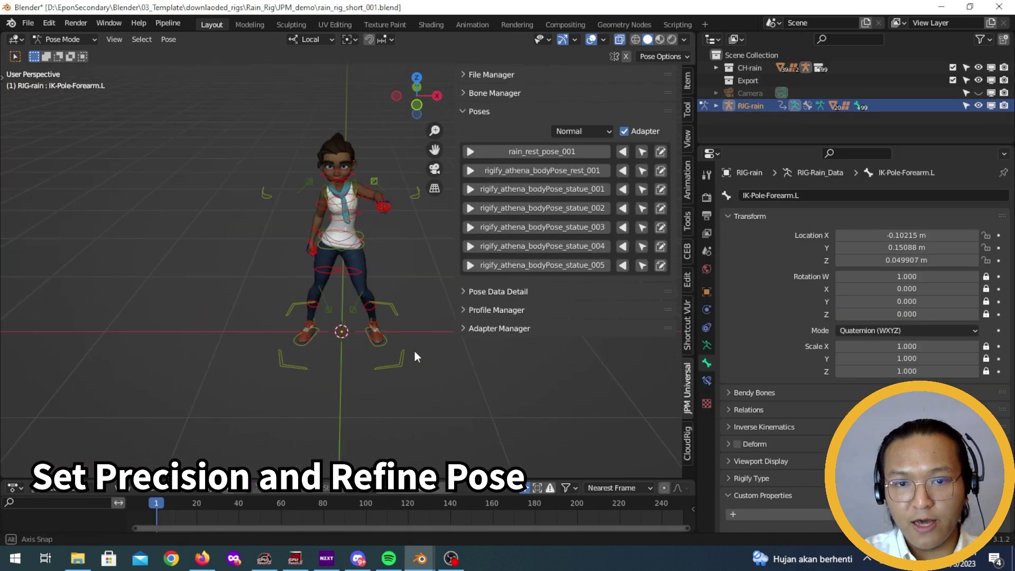
middle_click_drag(414, 351, 362, 346)
key("alt+Tab")
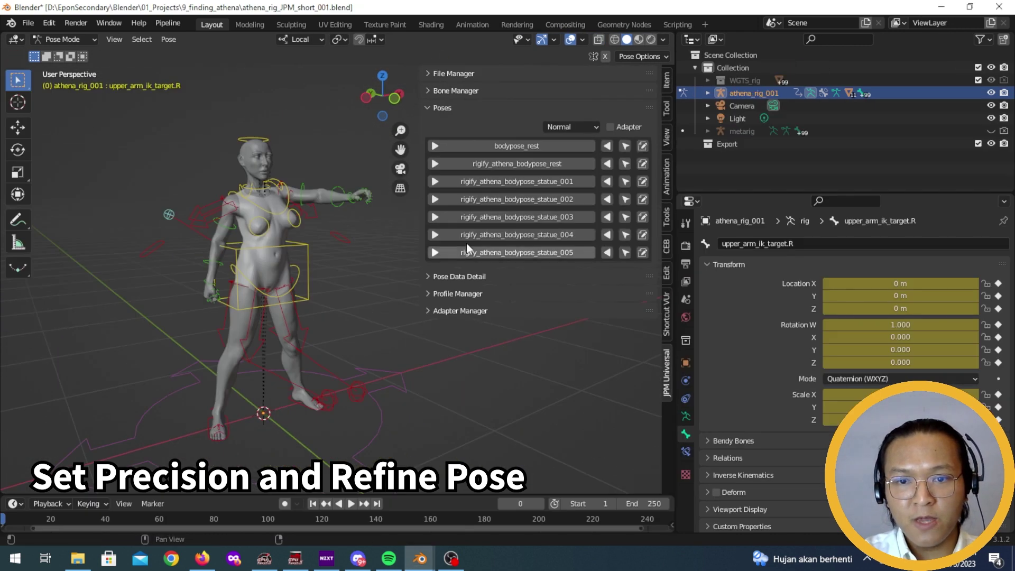
key("alt+Tab")
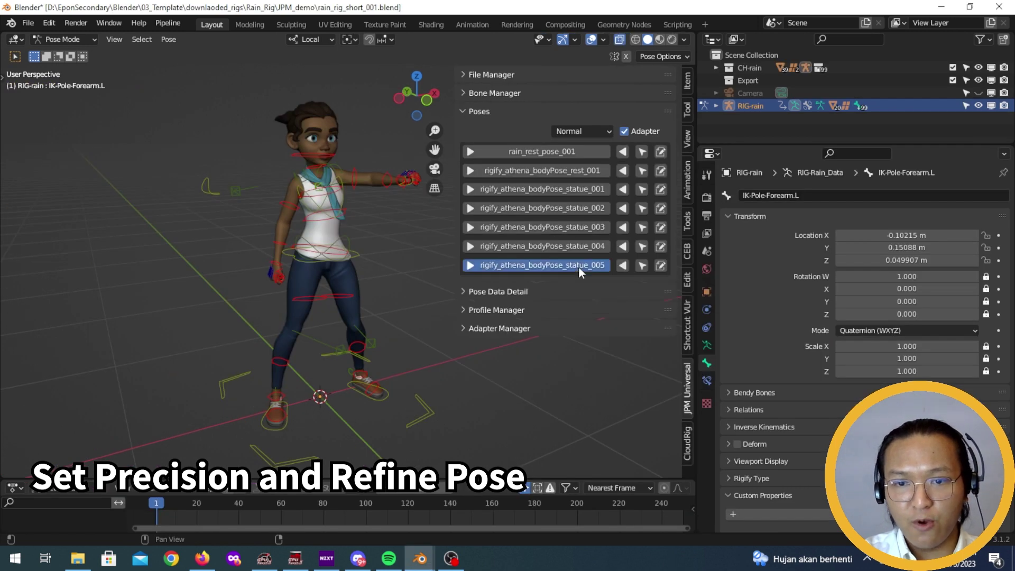
Step: Apply rigify_athena_bodyPose_statue_005 to Rain and to Athena, orbiting around each crouch
left_click(578, 265)
middle_click_drag(515, 423, 446, 428)
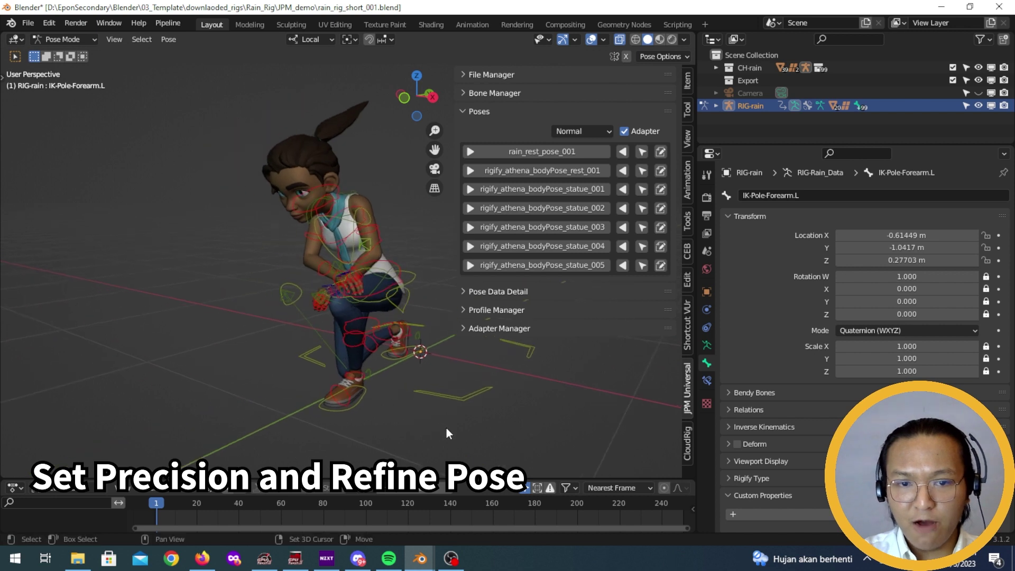
key("alt+Tab")
left_click(558, 253)
middle_click_drag(524, 311, 342, 302)
Step: In Rain's window, select the FK-Hand.R and IK-Hand_Parent.L controls to inspect her hands on the knee
key("alt+Tab")
scroll(400, 368, "up", 4)
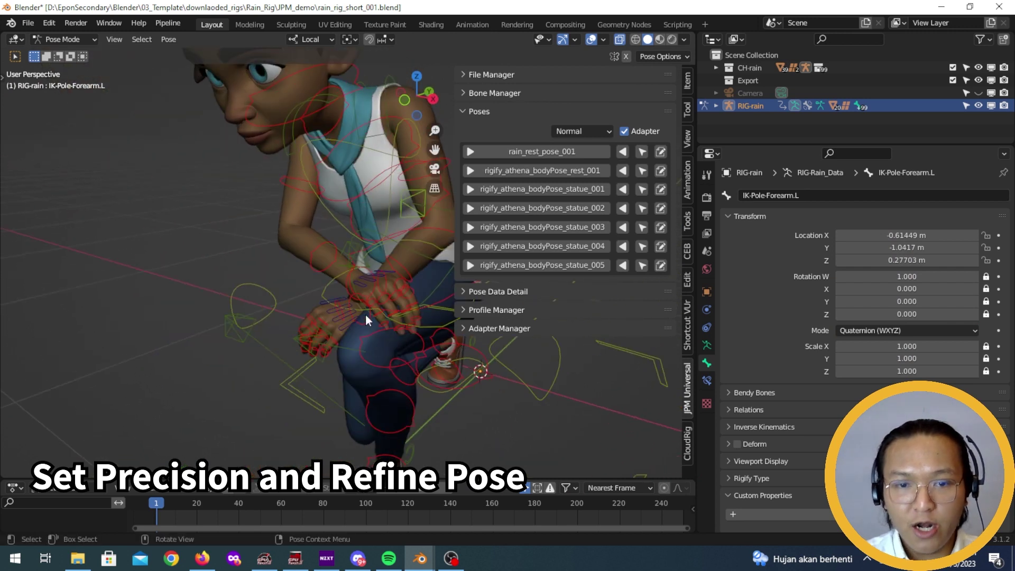
key("n")
middle_click_drag(453, 247, 442, 270)
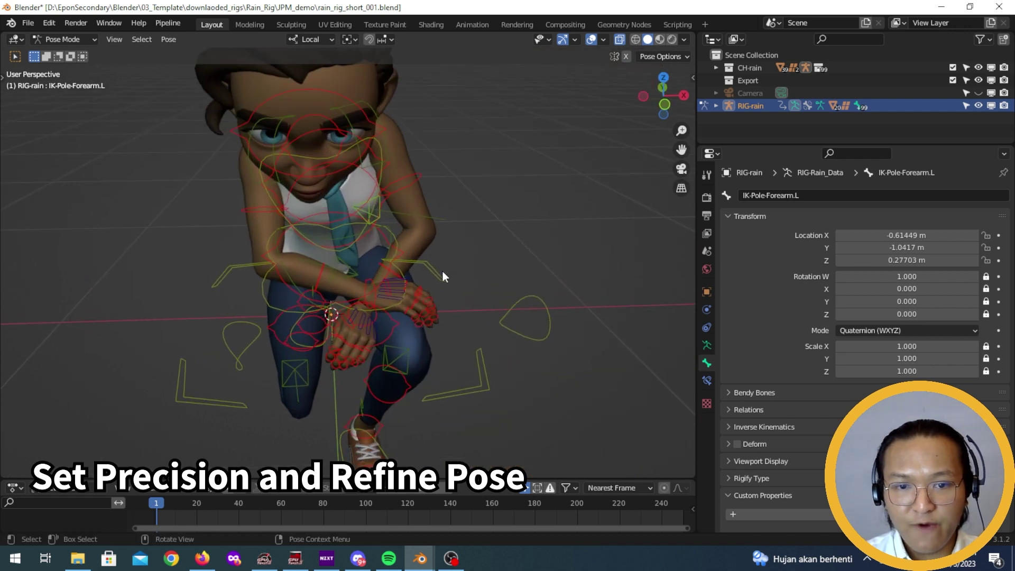
left_click(381, 286)
key("n")
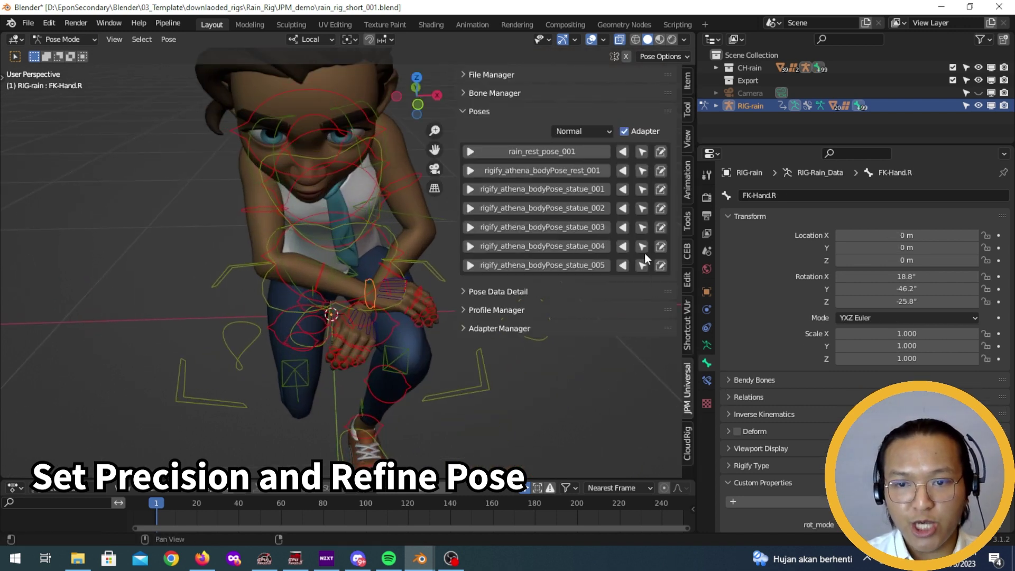
middle_click_drag(611, 342, 369, 302)
left_click(382, 304)
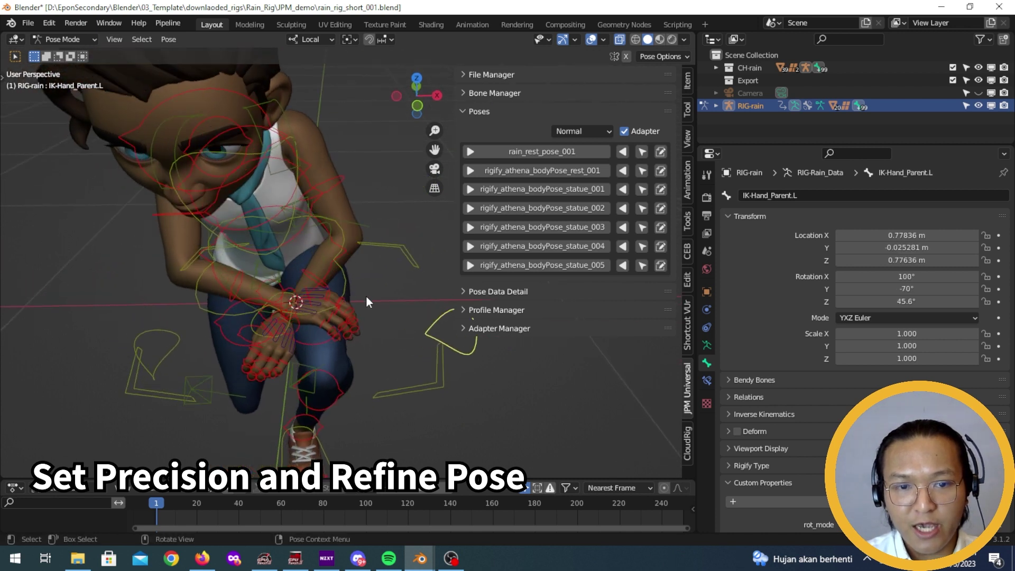
left_click(295, 289)
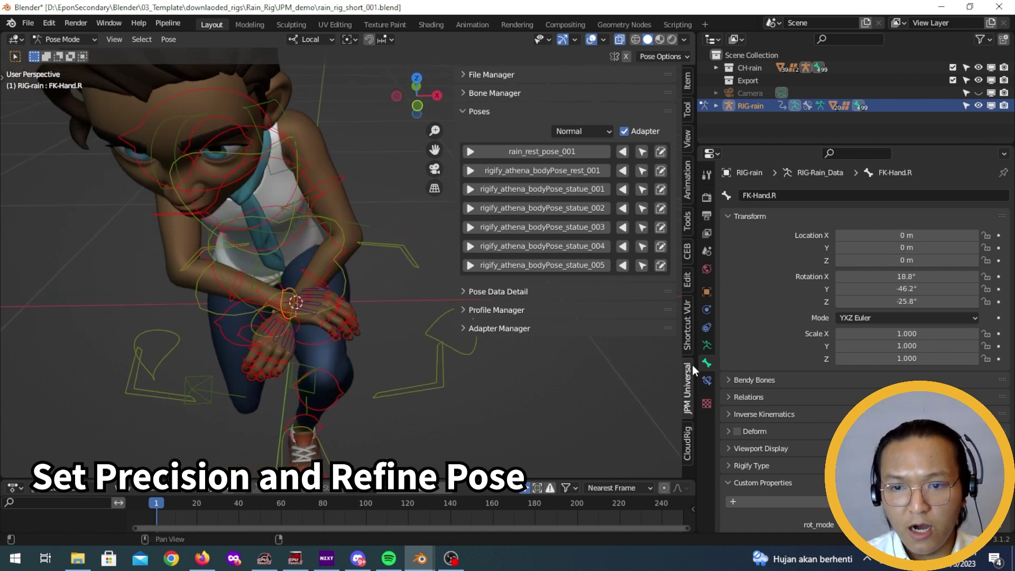
Step: In the CloudRig tab, set Rain's Left and Right Arm FK/IK Switch to 1.000
left_click(687, 441)
left_click_drag(488, 310, 651, 319)
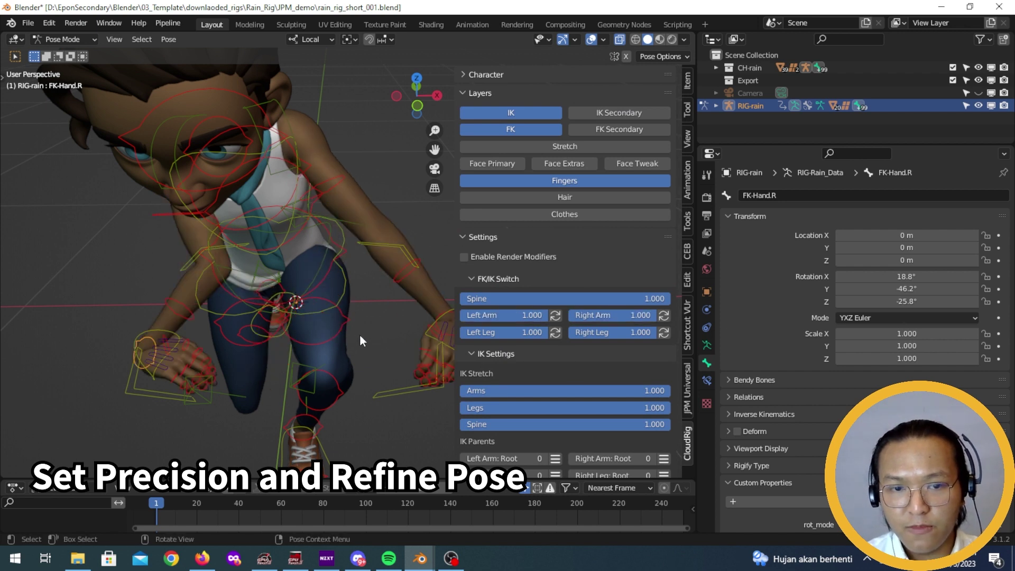
middle_click_drag(360, 334, 410, 303)
key("n")
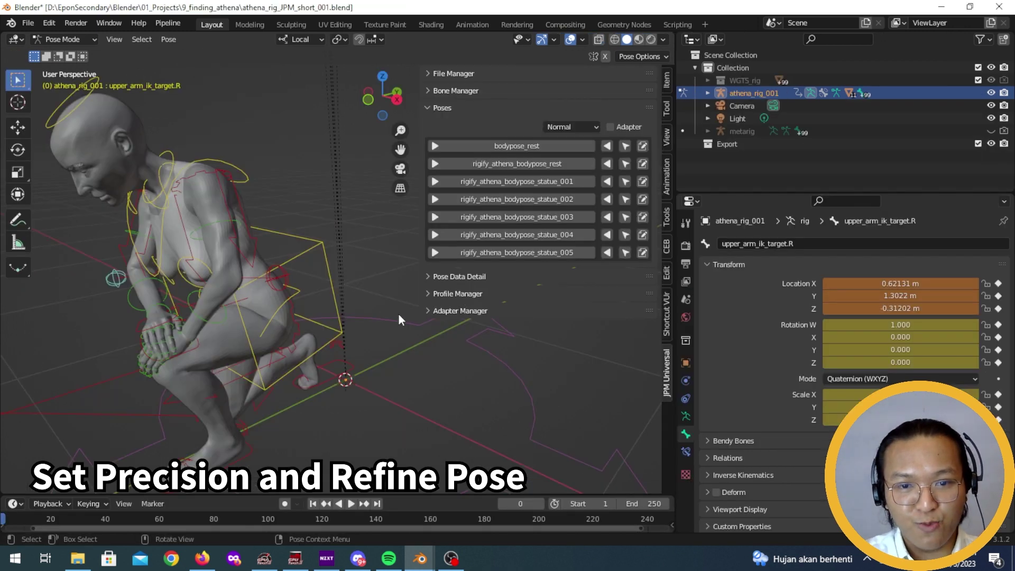
Step: Compare with Athena's left and right hand IK controls, then restore the pose library panels
middle_click_drag(399, 314, 304, 381)
scroll(282, 404, "up", 3)
left_click(291, 399)
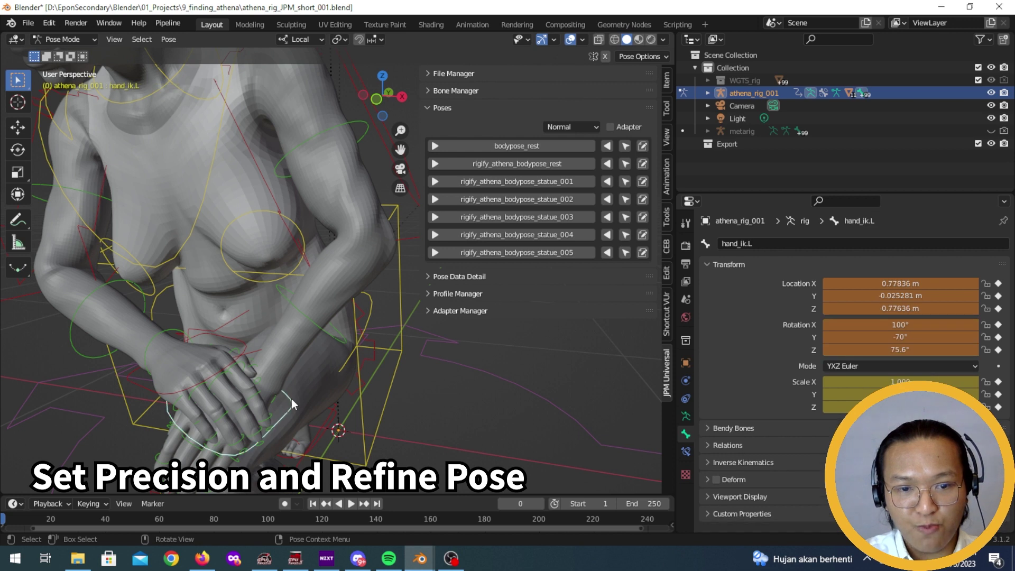
left_click(244, 346)
scroll(244, 346, "down", 3)
middle_click_drag(244, 345, 314, 377)
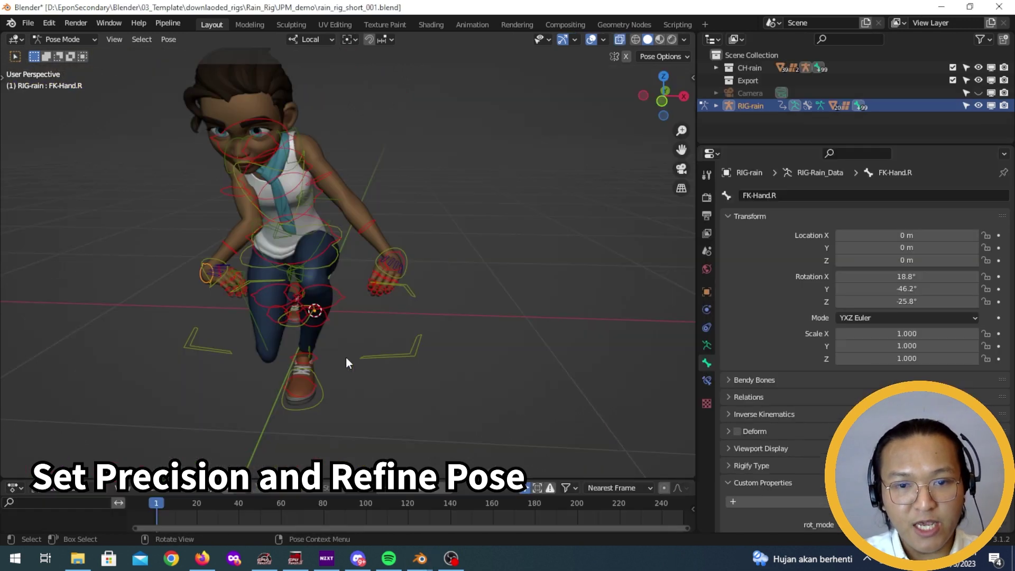
scroll(383, 287, "up", 3)
scroll(323, 325, "down", 2)
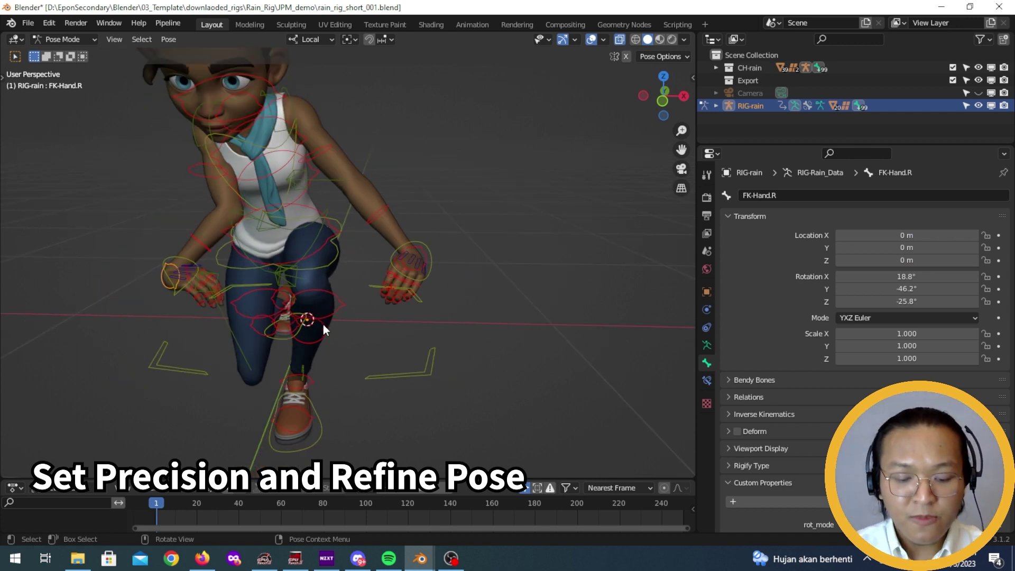
key("n")
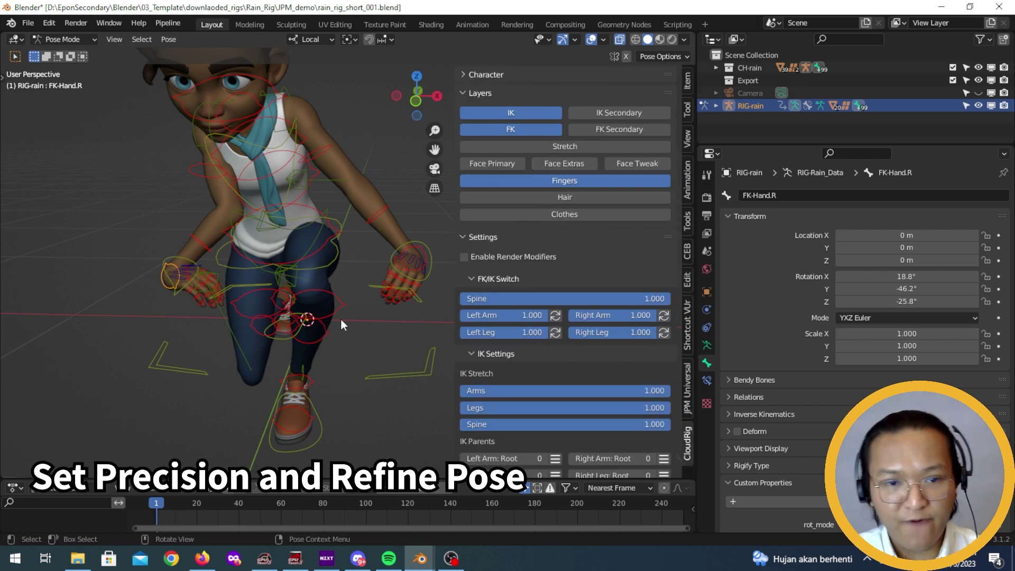
left_click(688, 403)
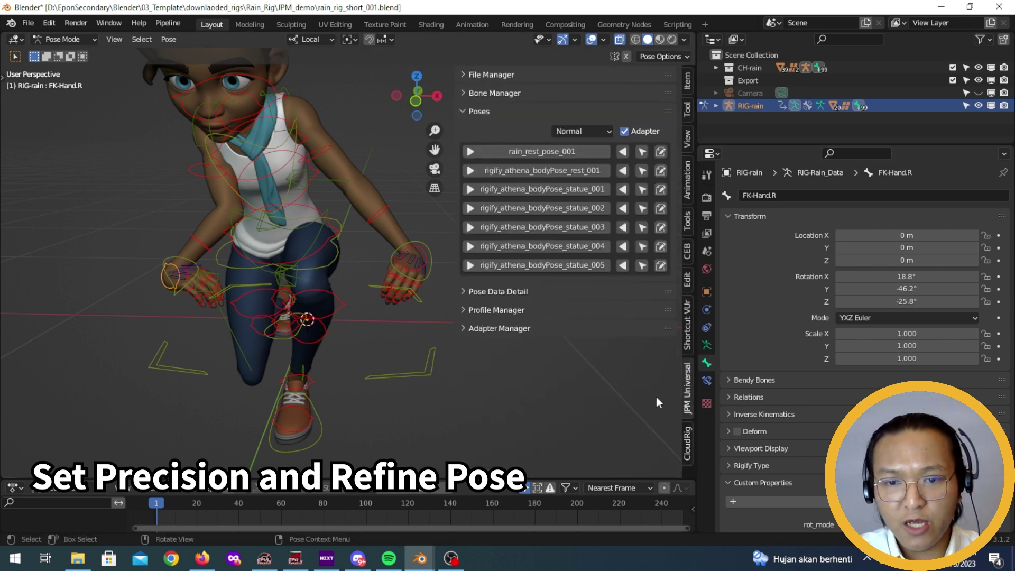
Step: Expand Adapter Manager, collapse the pose list, and show the Precision options
left_click(564, 330)
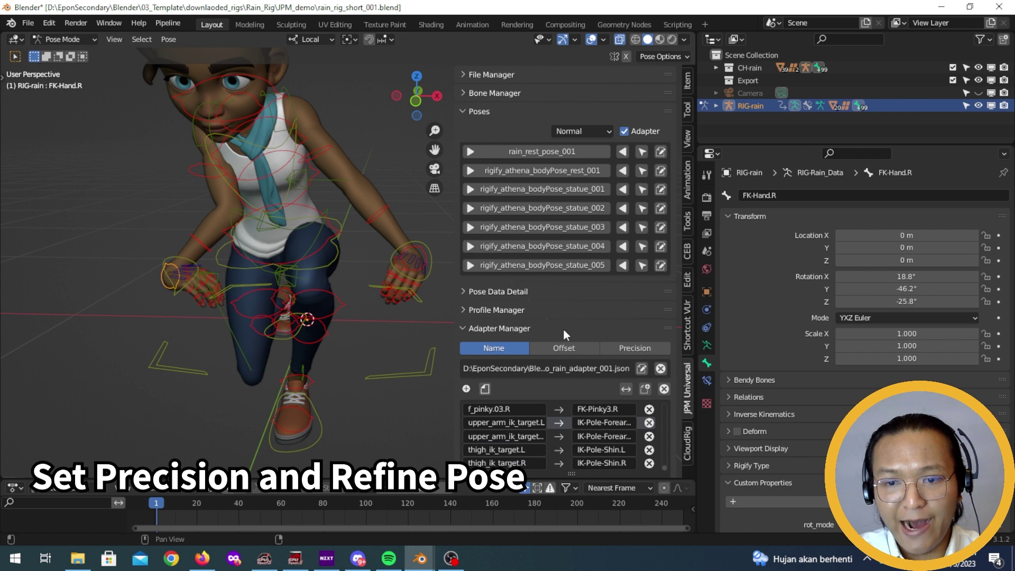
left_click(519, 109)
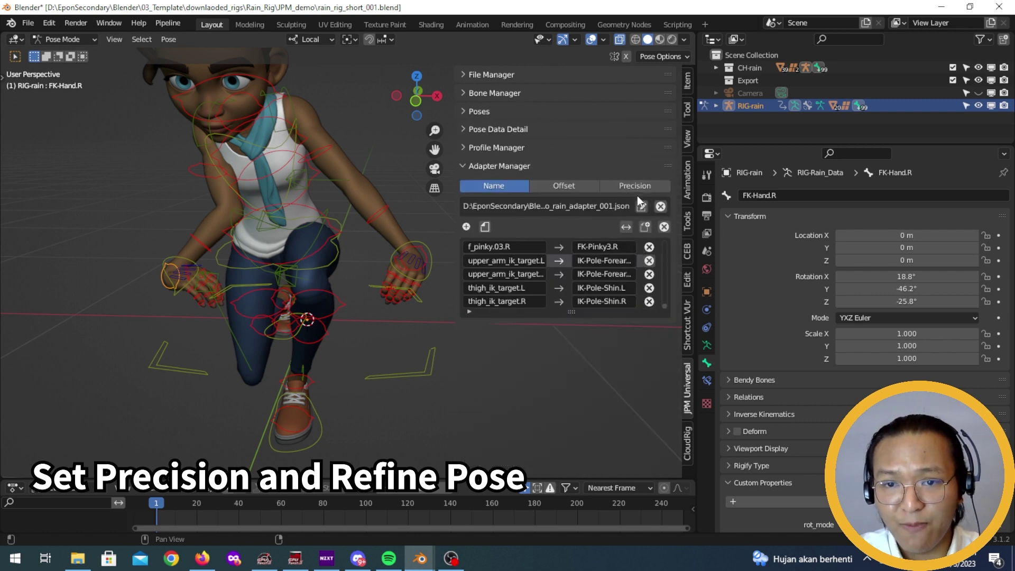
left_click(640, 190)
middle_click_drag(518, 388, 451, 384)
scroll(387, 398, "up", 2)
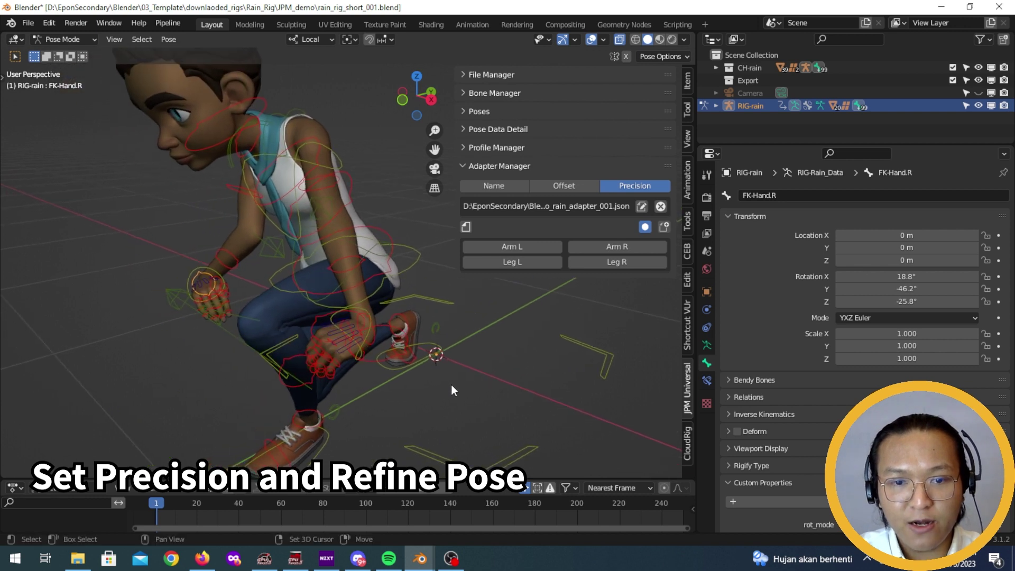
Step: Turn on precision for Arm L and Arm R, keeping Enable Precision checked after a comparison
left_click(549, 246)
left_click(605, 248)
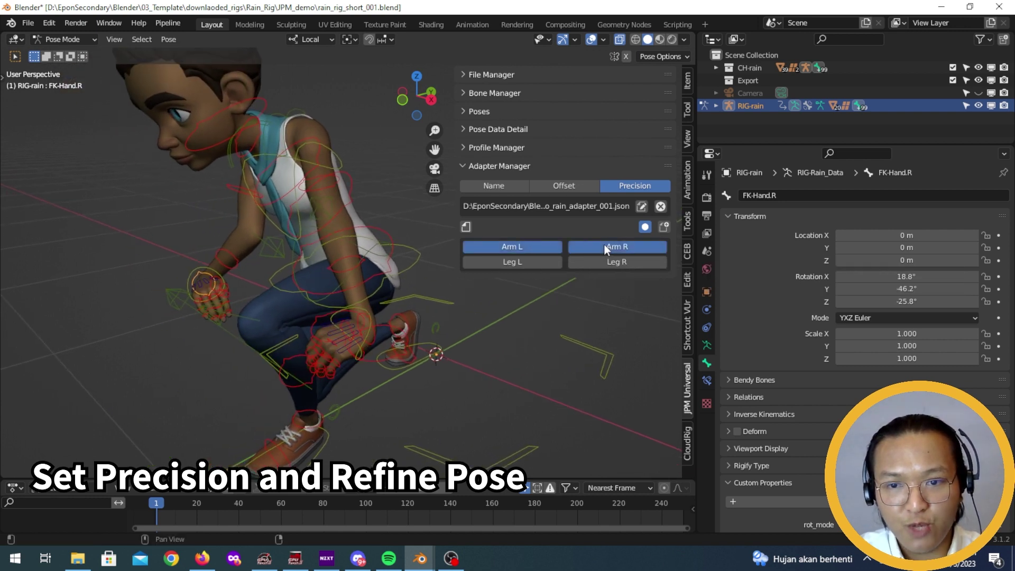
middle_click_drag(498, 407, 544, 402)
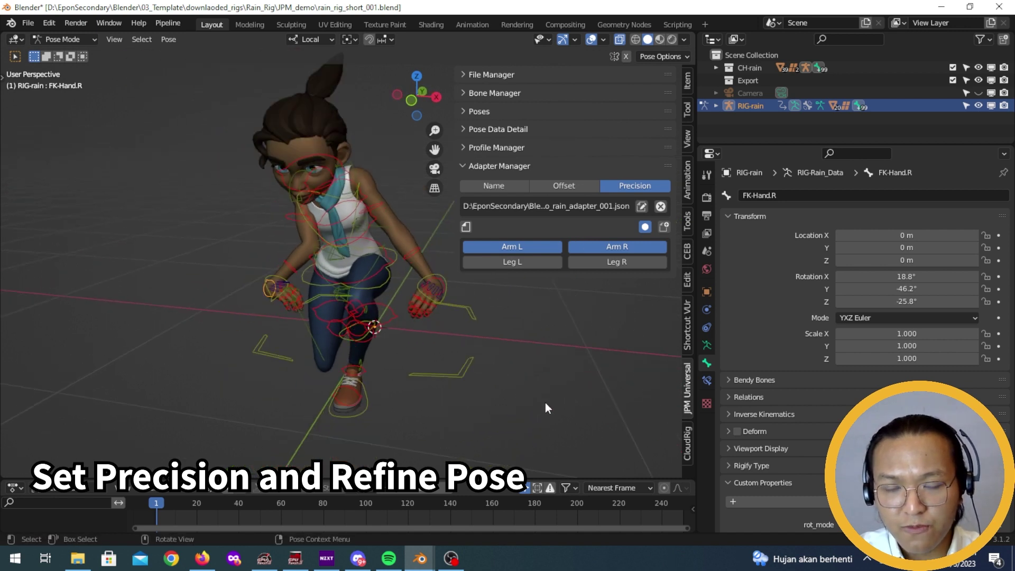
left_click(647, 226)
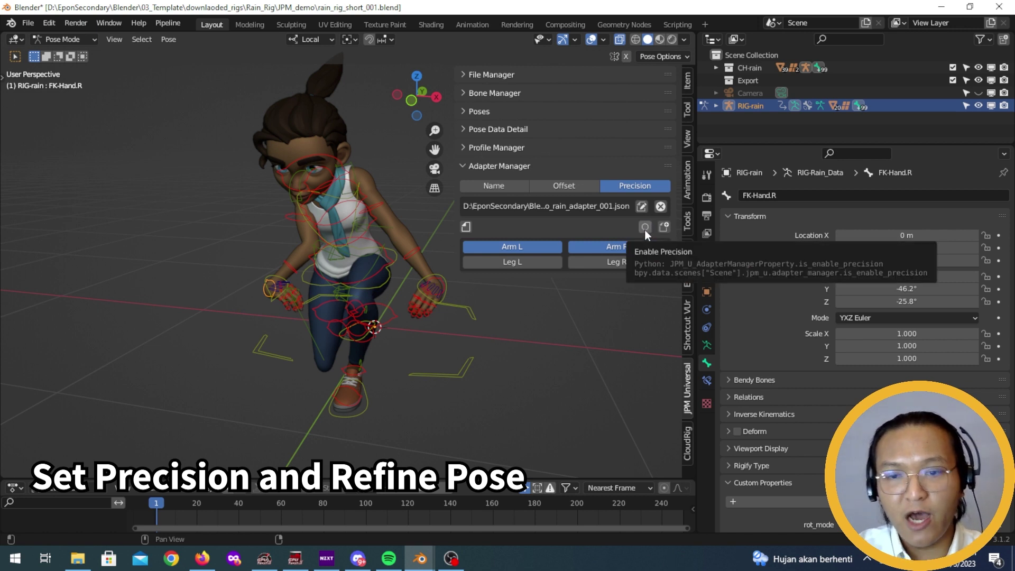
left_click(644, 228)
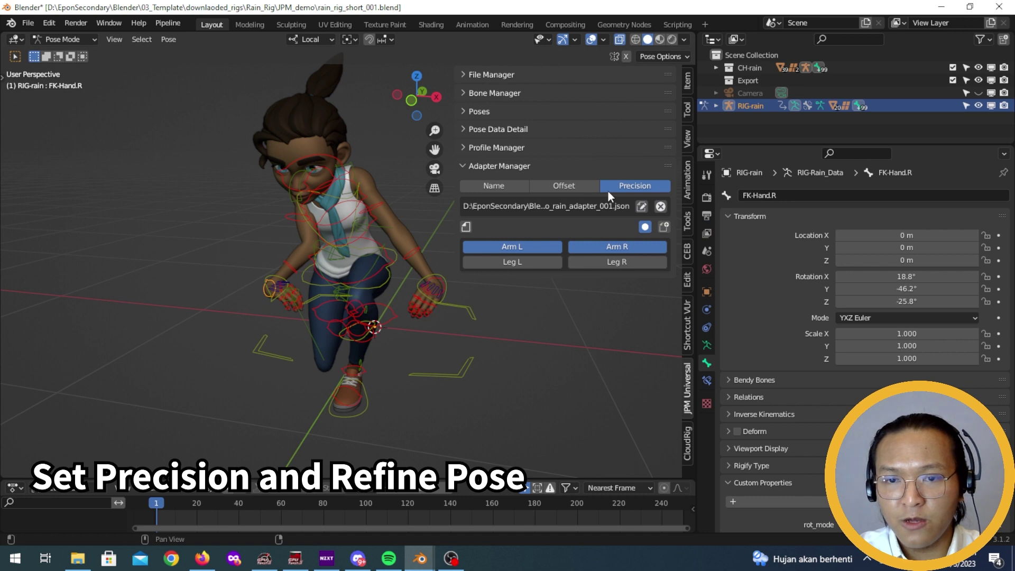
Step: Reapply rigify_athena_bodyPose_statue_005 to Rain from the expanded JPM Universal Poses list
left_click(548, 164)
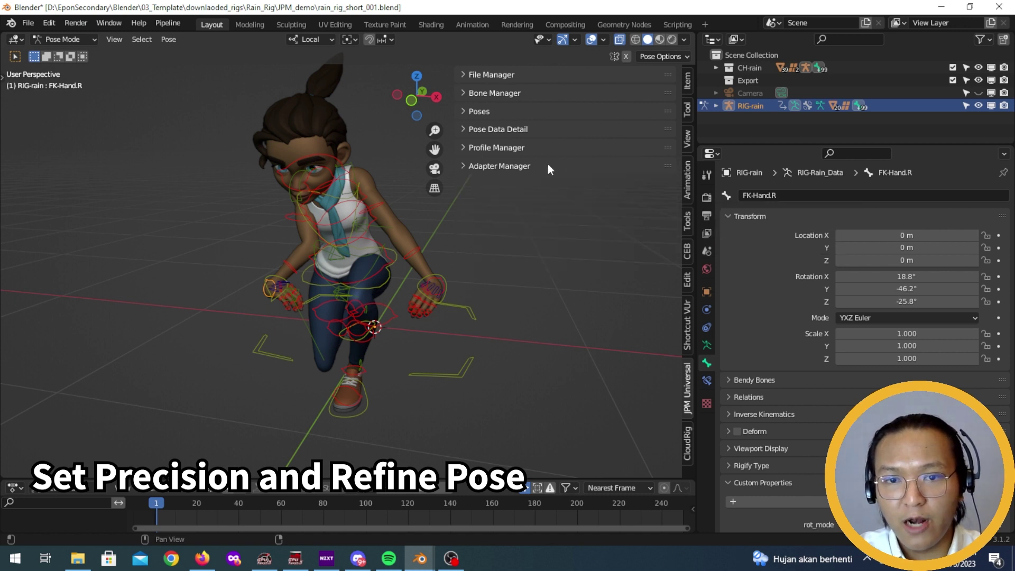
left_click(545, 111)
scroll(343, 326, "up", 3)
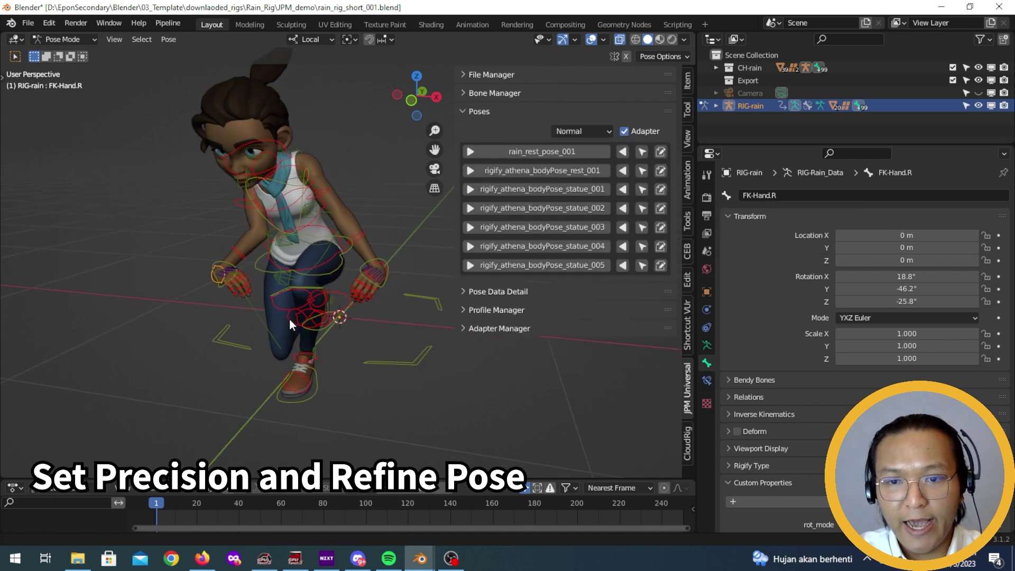
middle_click_drag(289, 318, 339, 318, "shift")
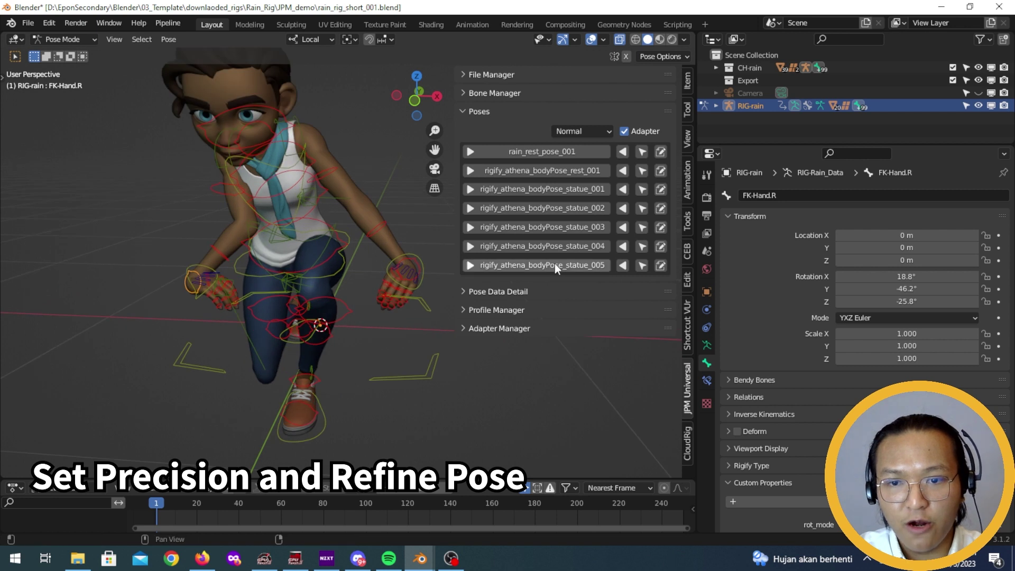
left_click(554, 262)
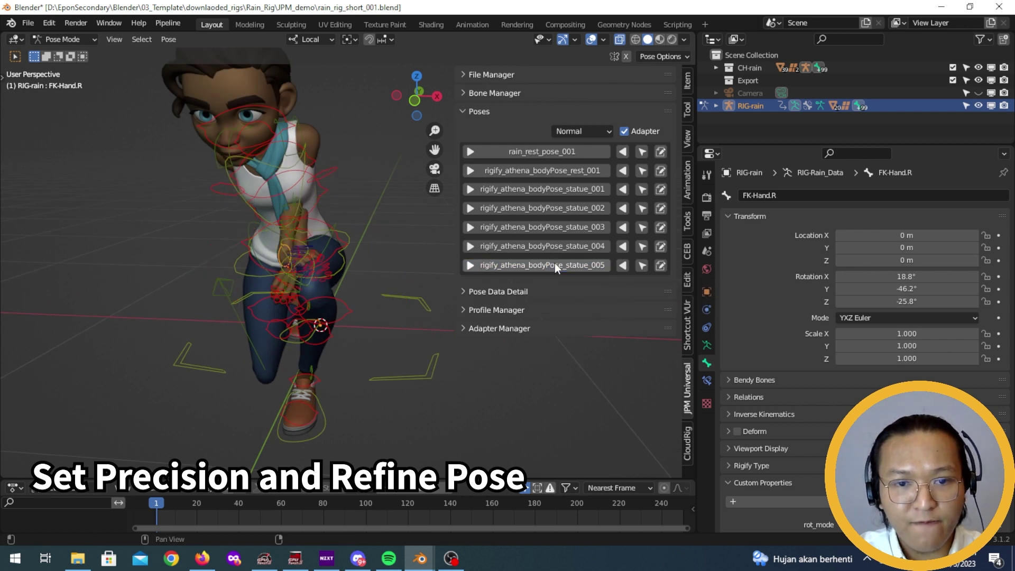
middle_click_drag(334, 336, 502, 230)
Step: Hide the side panel and select Rain's left hand IK control, IK-Hand_Parent.L
key("n")
scroll(488, 189, "up", 5)
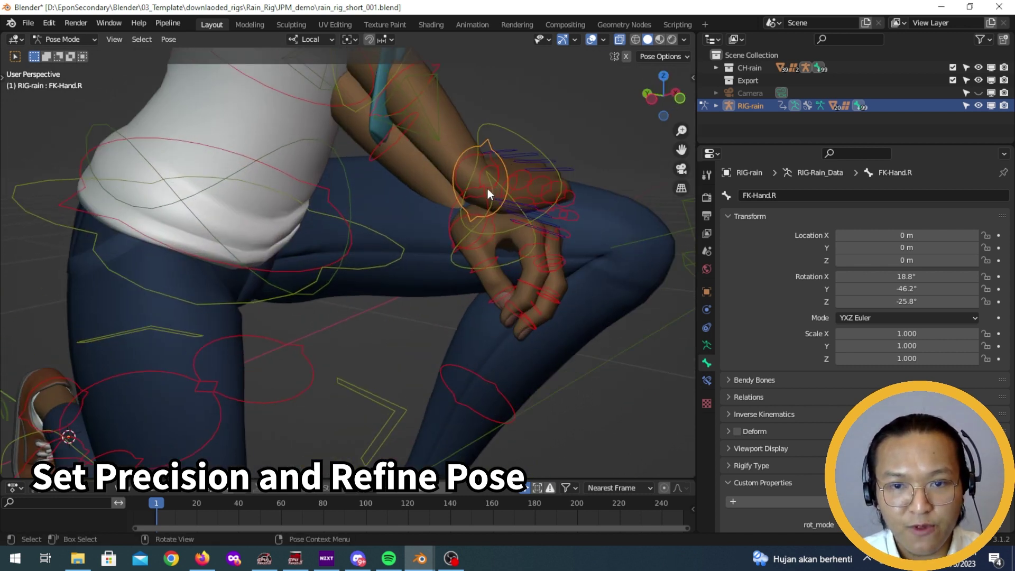
middle_click_drag(488, 190, 447, 172)
left_click(481, 260)
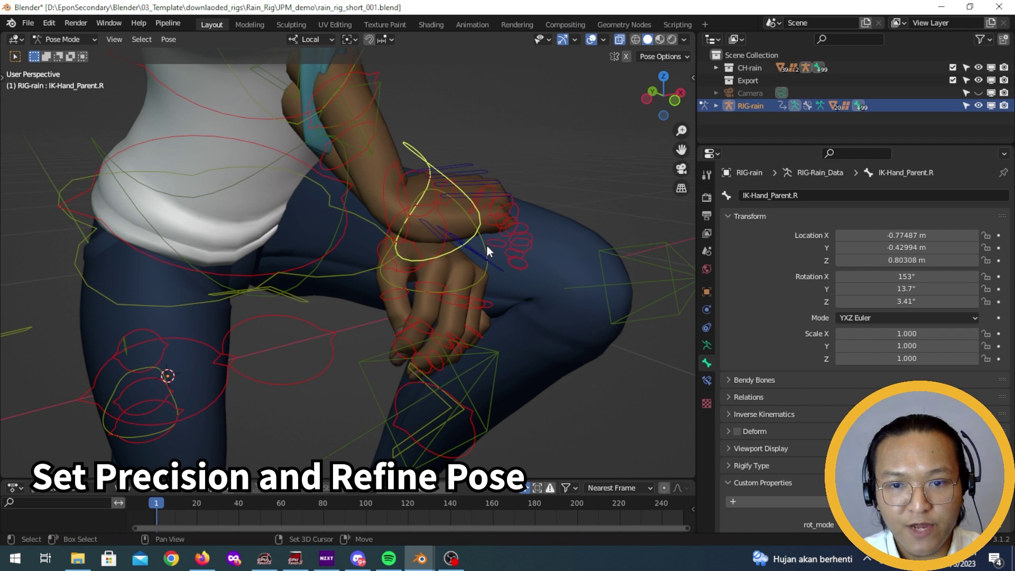
scroll(494, 264, "down", 8)
key("KP_1")
scroll(427, 247, "up", 3)
key("ctrl+shift+m")
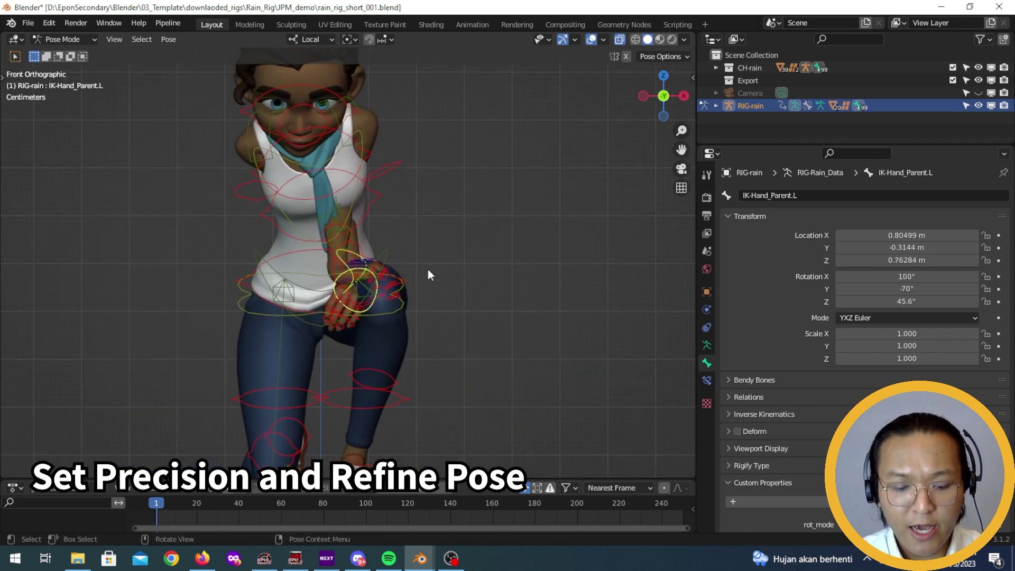
middle_click_drag(431, 271, 276, 279)
Step: Move the left hand control in side and front views toward the raised knee
key("g")
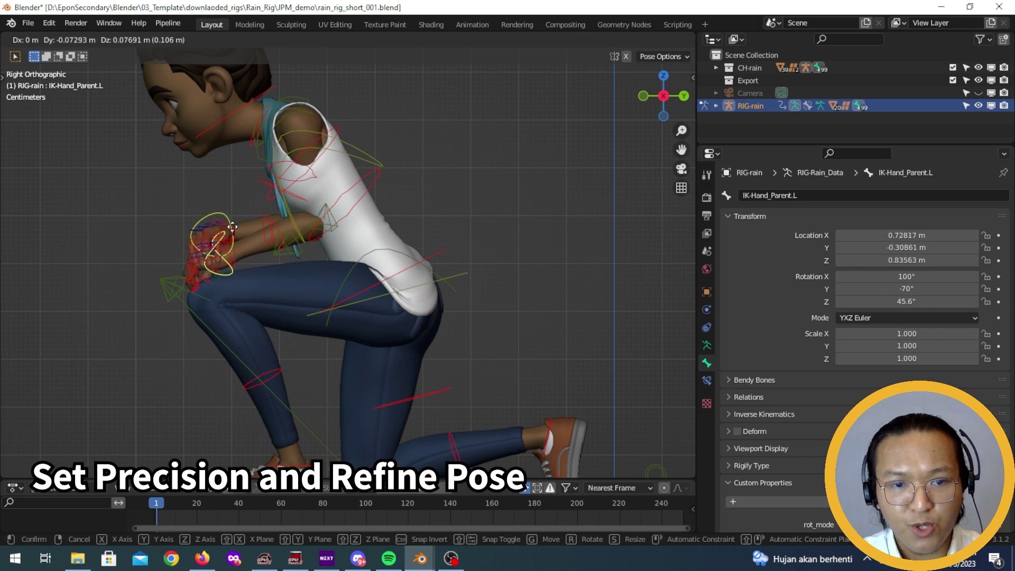
left_click(228, 234)
middle_click_drag(232, 238, 440, 308)
key("KP_1")
key("g")
left_click(403, 257)
Step: Move the left shin pole target IK-Pole-Shin.L using X, Y and Z axis constraints
left_click(438, 311)
key("KP_1")
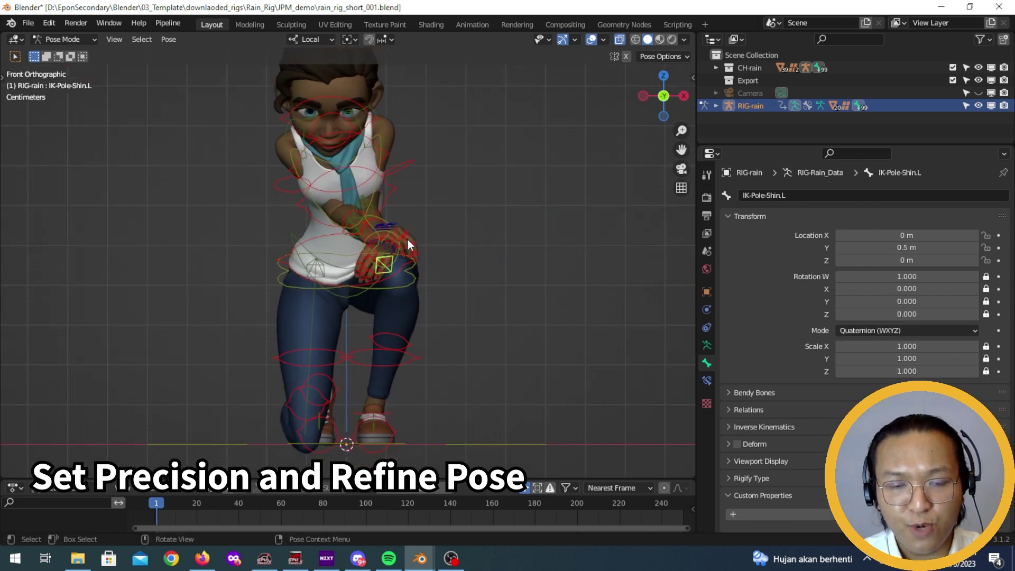
key("g")
key("x")
key("x")
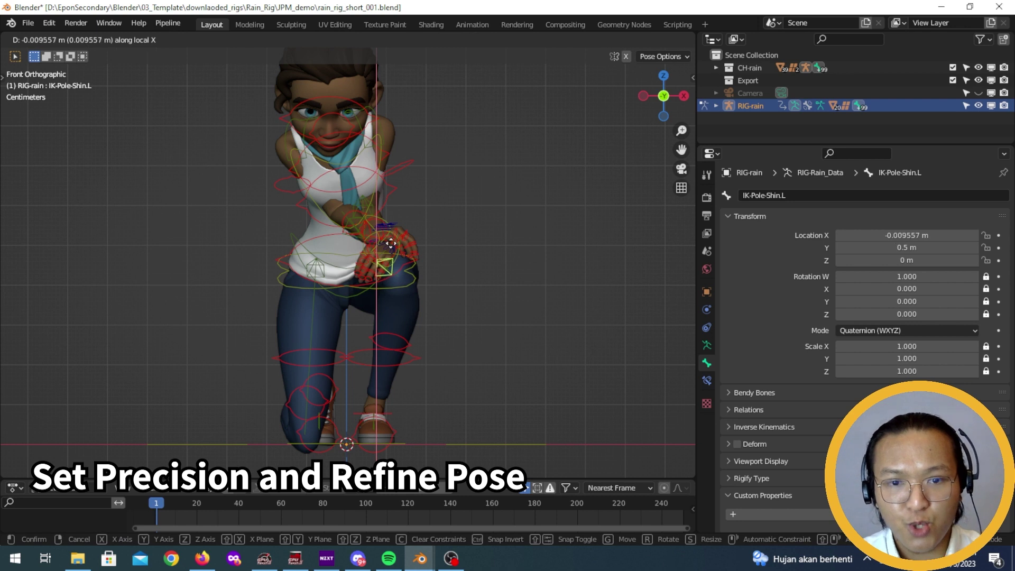
key("y")
key("y")
key("z")
key("z")
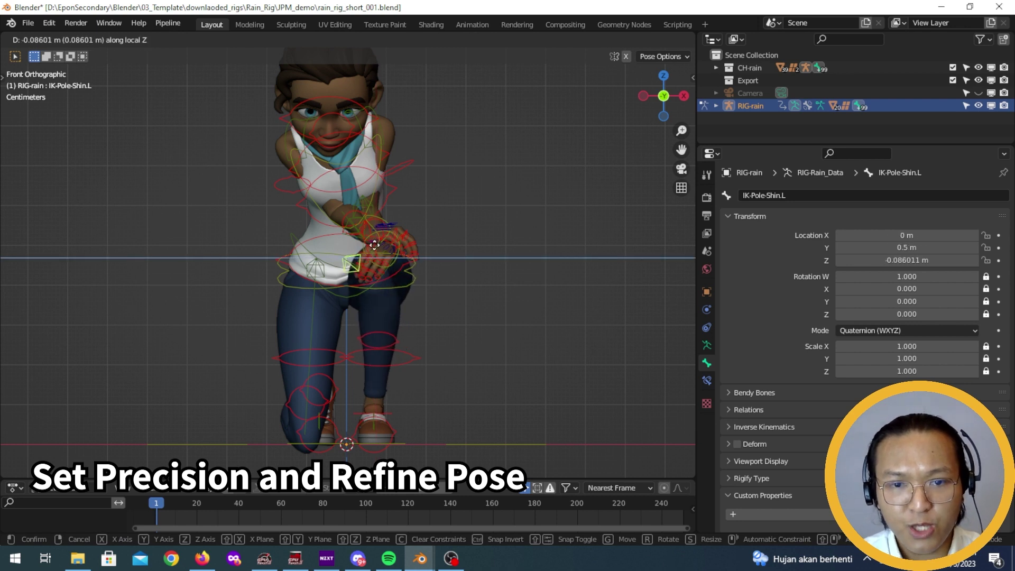
left_click(373, 253)
Step: Nudge the left hand control repeatedly until it sits at 0.75369, -0.30111, 0.85881 m
middle_click_drag(373, 254, 348, 252)
scroll(362, 251, "up", 3)
left_click(394, 306)
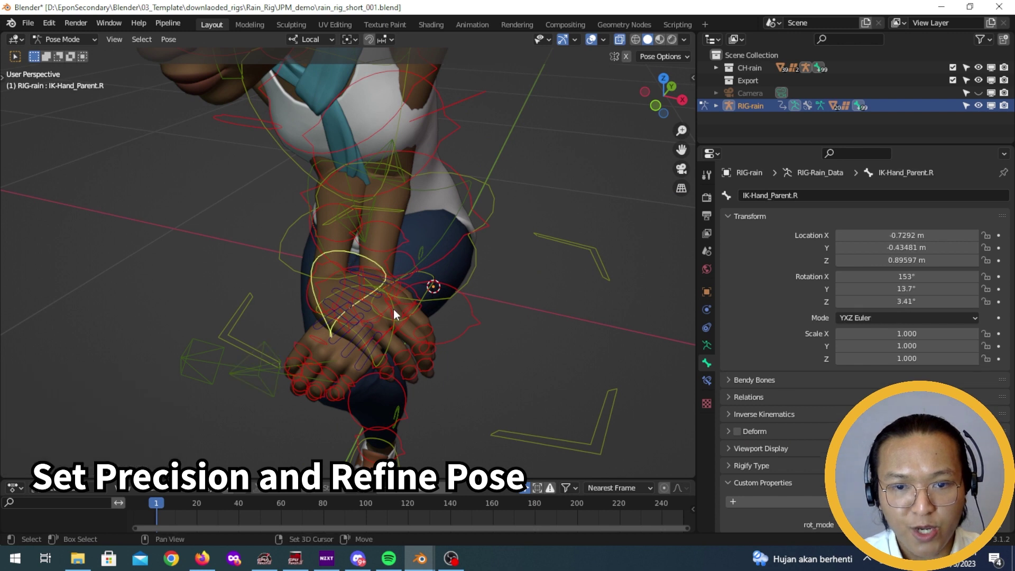
middle_click_drag(393, 308, 421, 253)
key("g")
left_click(266, 250)
key("g")
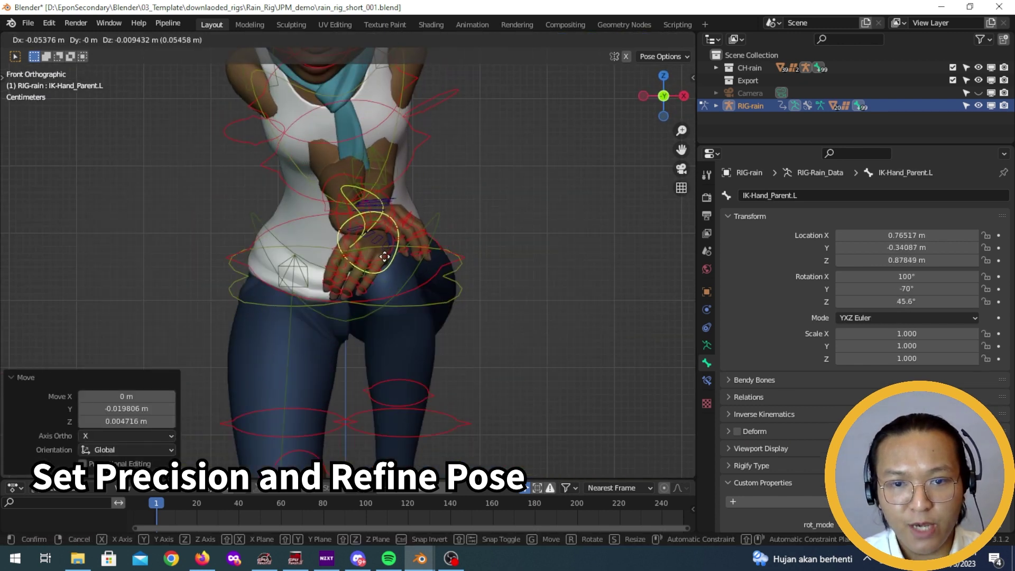
left_click(378, 262)
middle_click_drag(364, 265, 335, 234)
key("g")
left_click(366, 247)
key("g")
left_click(301, 250)
Step: Move the left forearm pole target IK-Pole-Forearm.L to reposition the left elbow
left_click(371, 261)
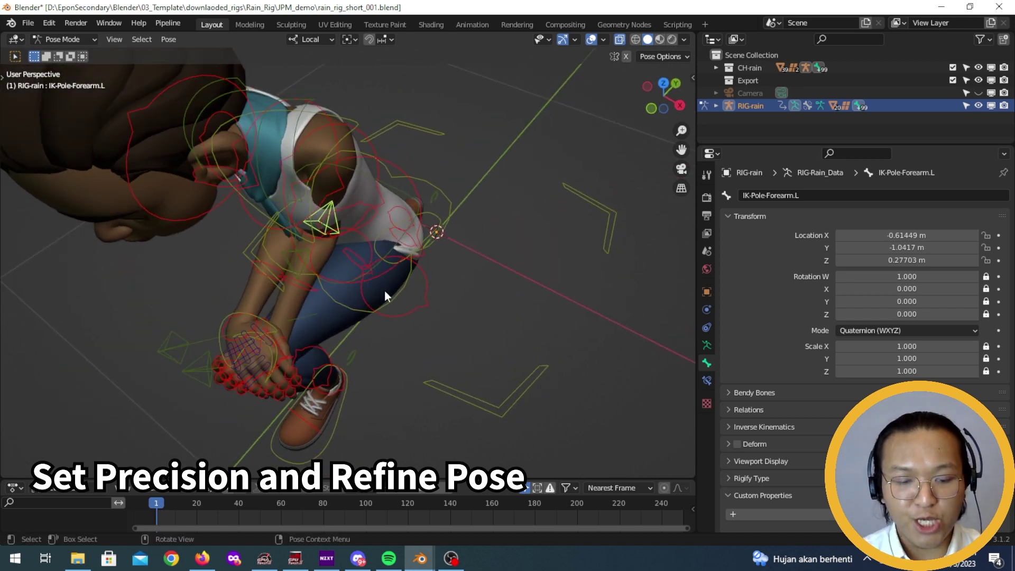
middle_click_drag(384, 289, 371, 231)
key("g")
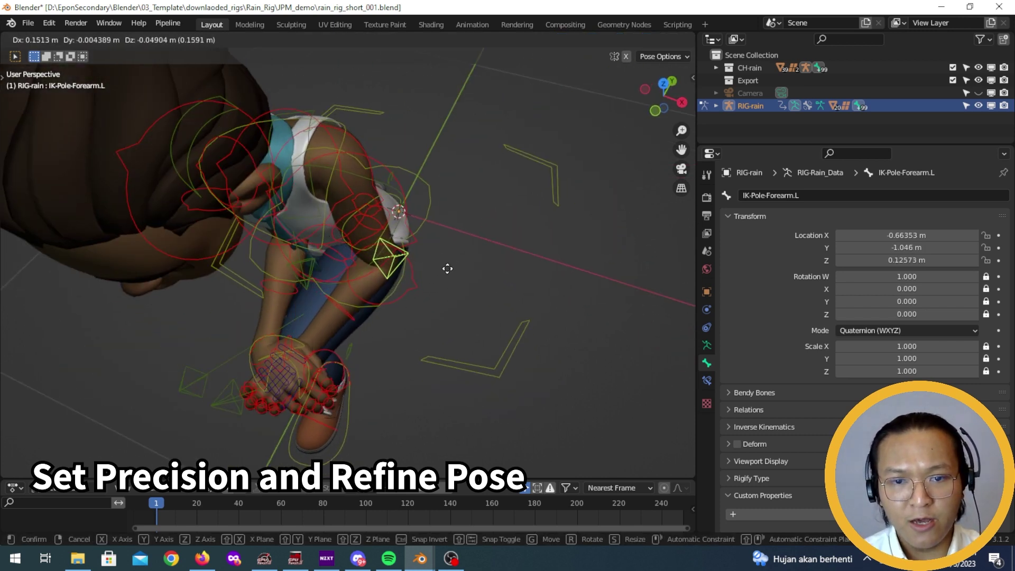
left_click(453, 276)
middle_click_drag(453, 276, 340, 264)
Step: Move the right forearm pole target IK-Pole-Forearm.R twice to set the right elbow
left_click(340, 265)
key("g")
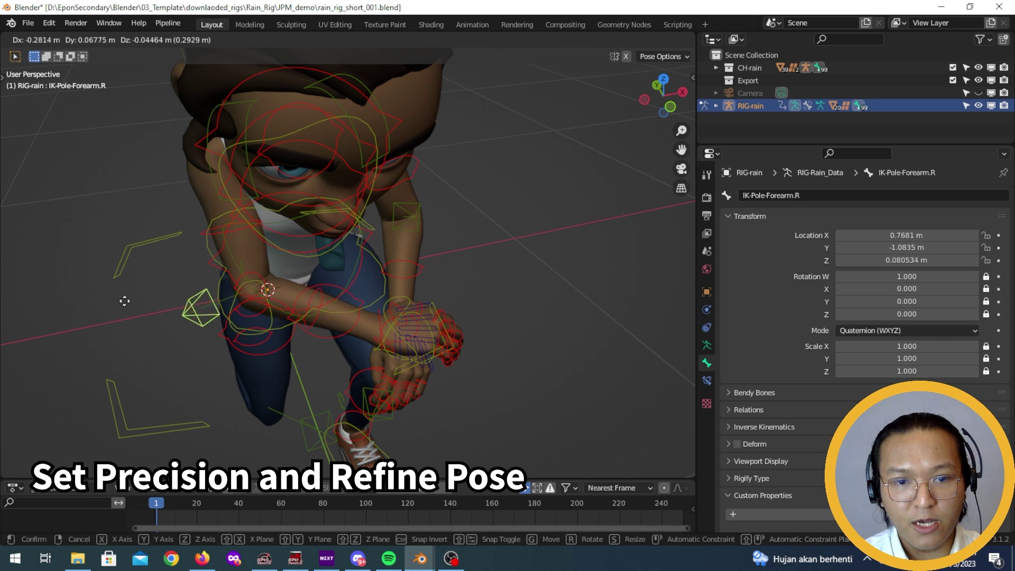
left_click(143, 316)
middle_click_drag(248, 274, 470, 251)
key("g")
left_click(435, 238)
Step: Readjust the left forearm pole target to -0.64062, -1.1398, 0.10872 m
left_click(297, 222)
key("g")
left_click(283, 215)
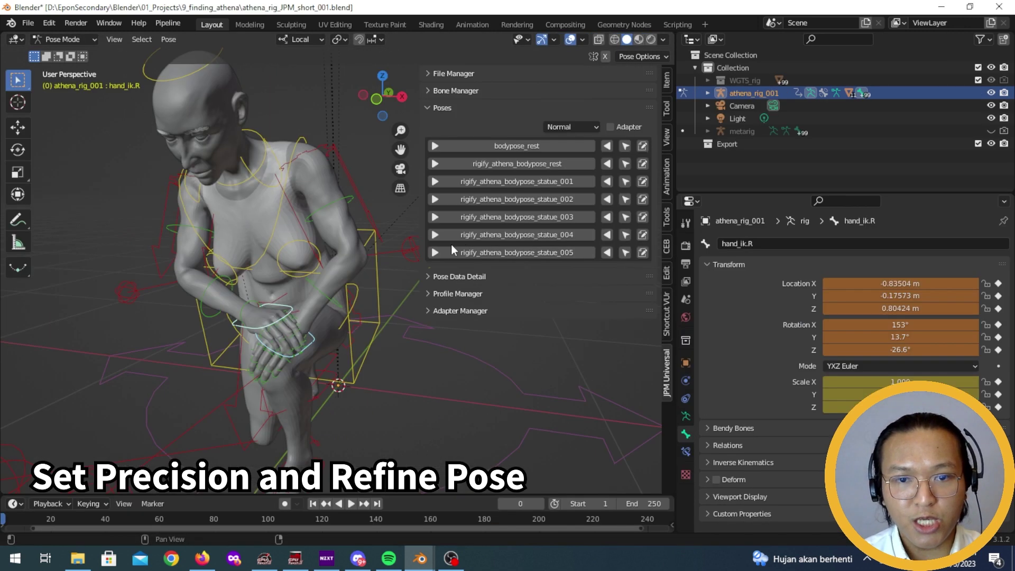
middle_click_drag(451, 244, 386, 339)
key("n")
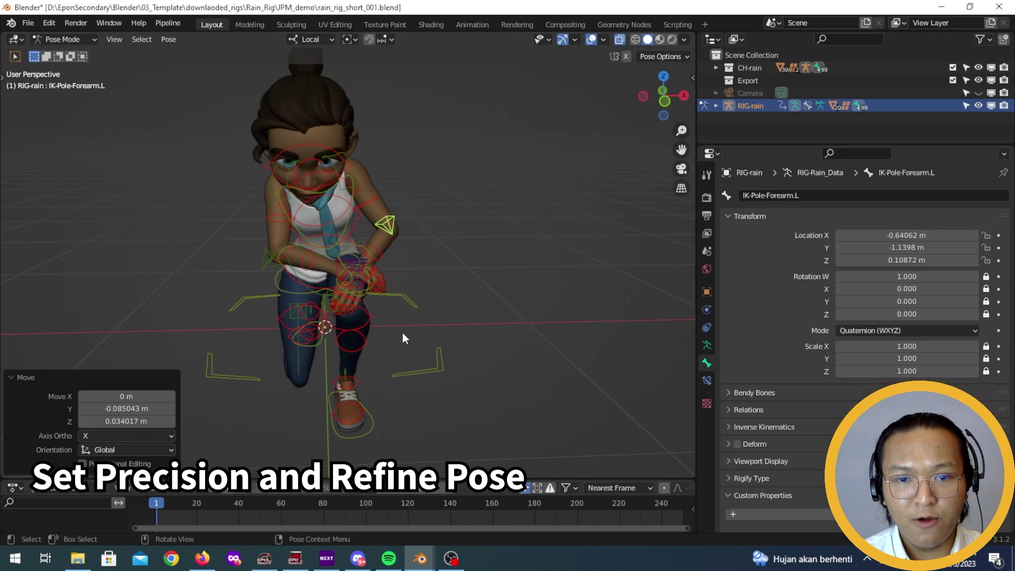
middle_click_drag(403, 338, 484, 228)
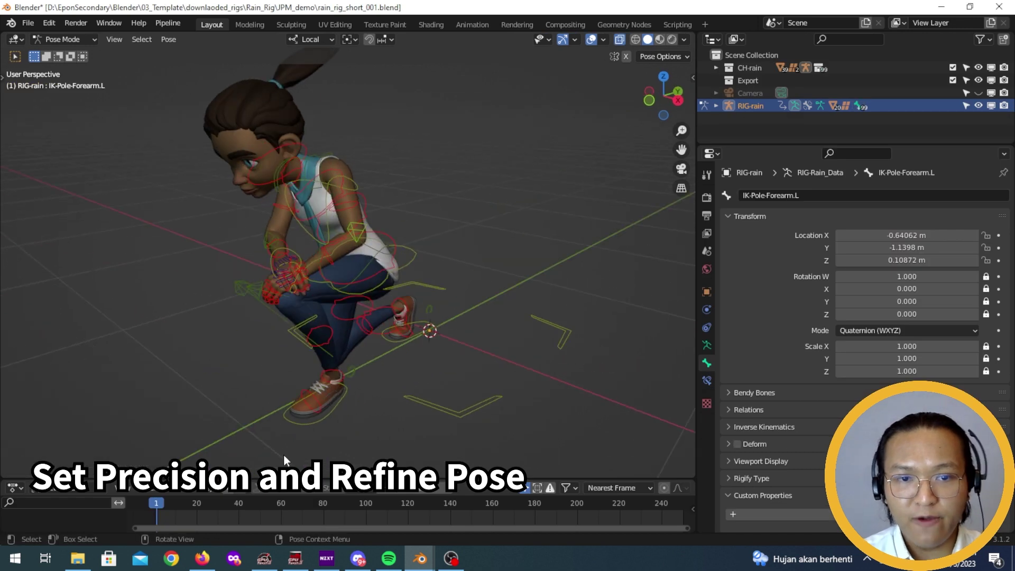
Step: Save the current pose from Bone Manager's Save Pose with the label rain_kneeling_001
middle_click_drag(551, 375, 523, 378)
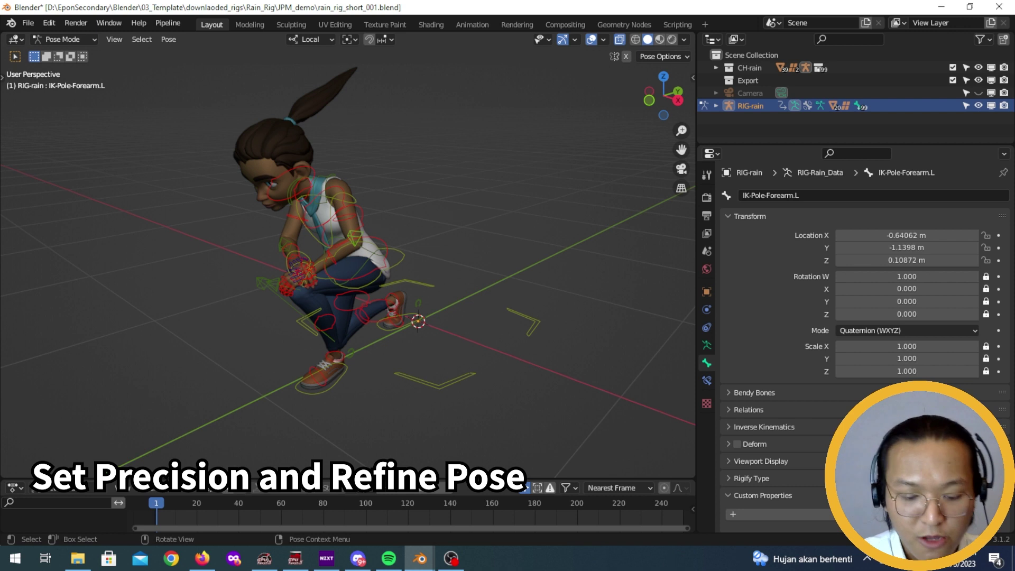
key("n")
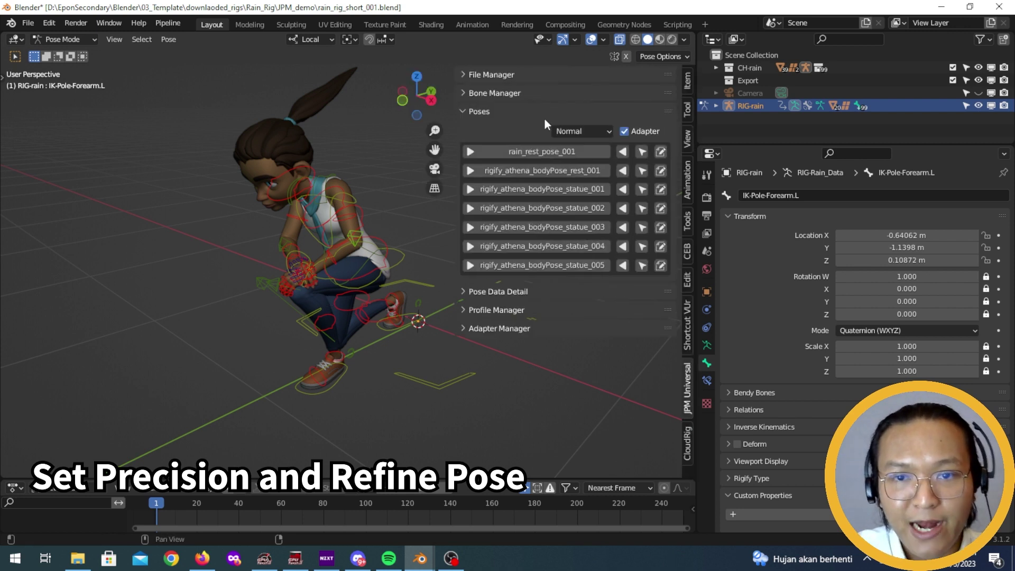
left_click(544, 93)
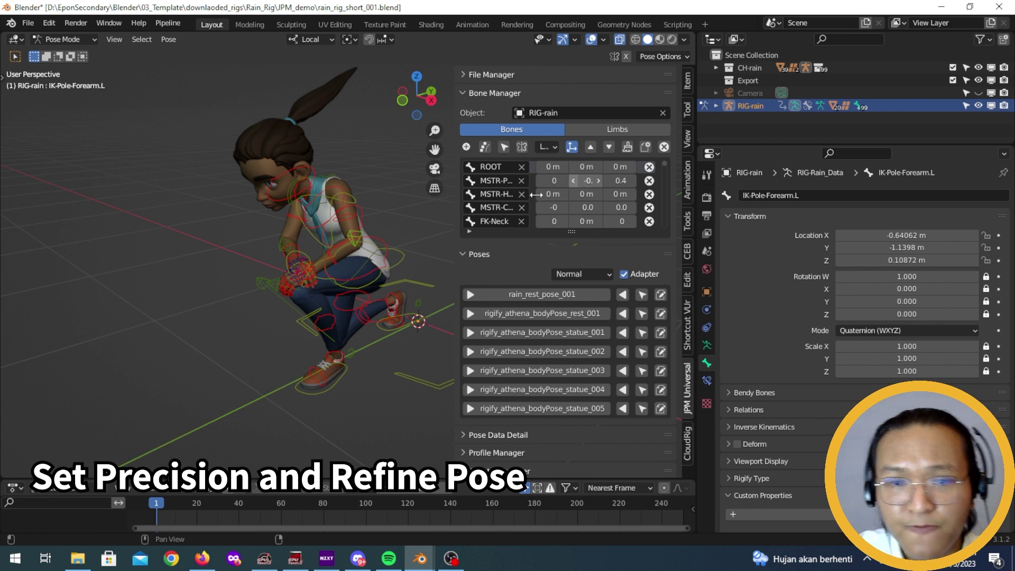
middle_click_drag(402, 253, 357, 259)
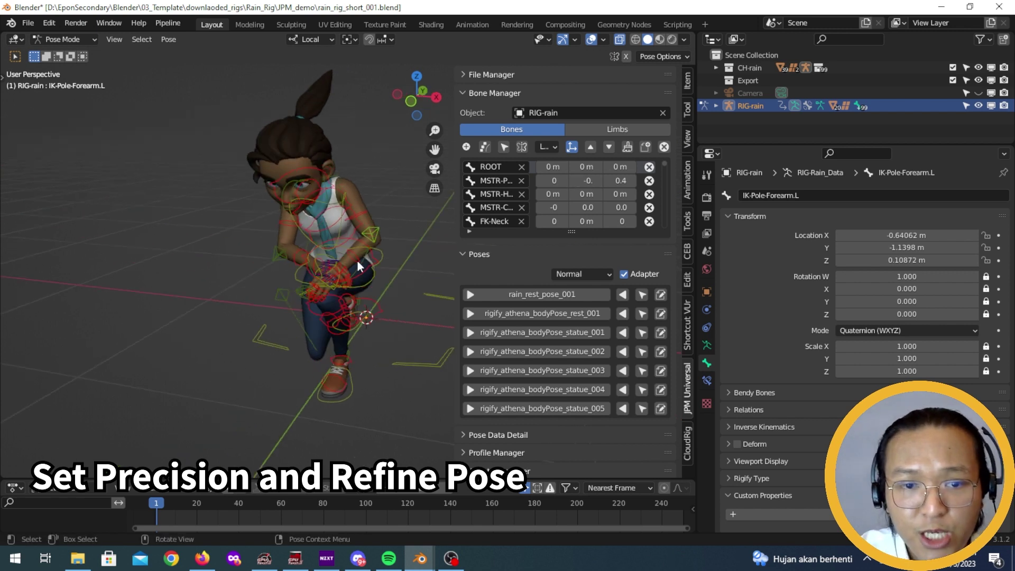
left_click(644, 149)
left_click(644, 171)
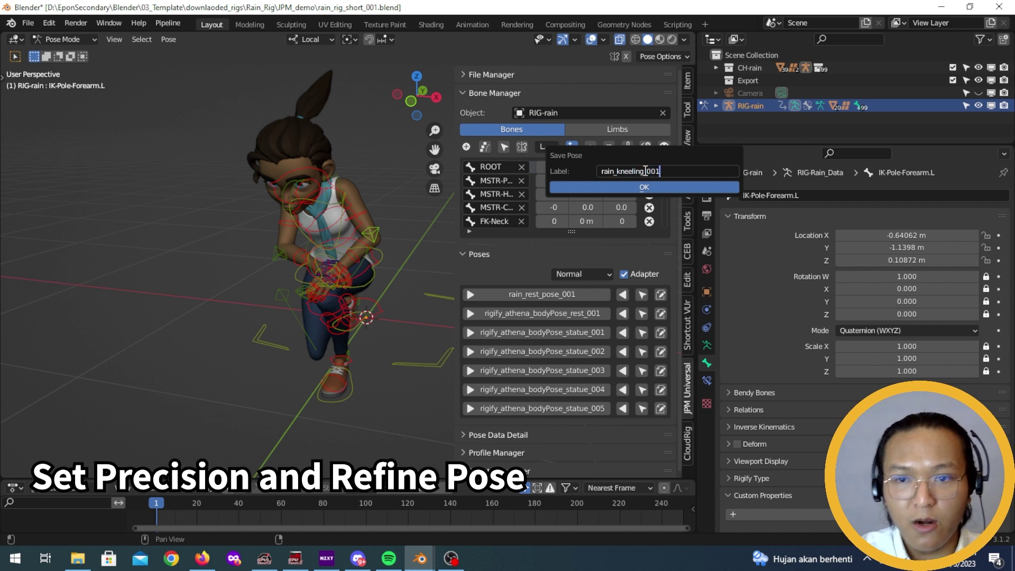
left_click(647, 187)
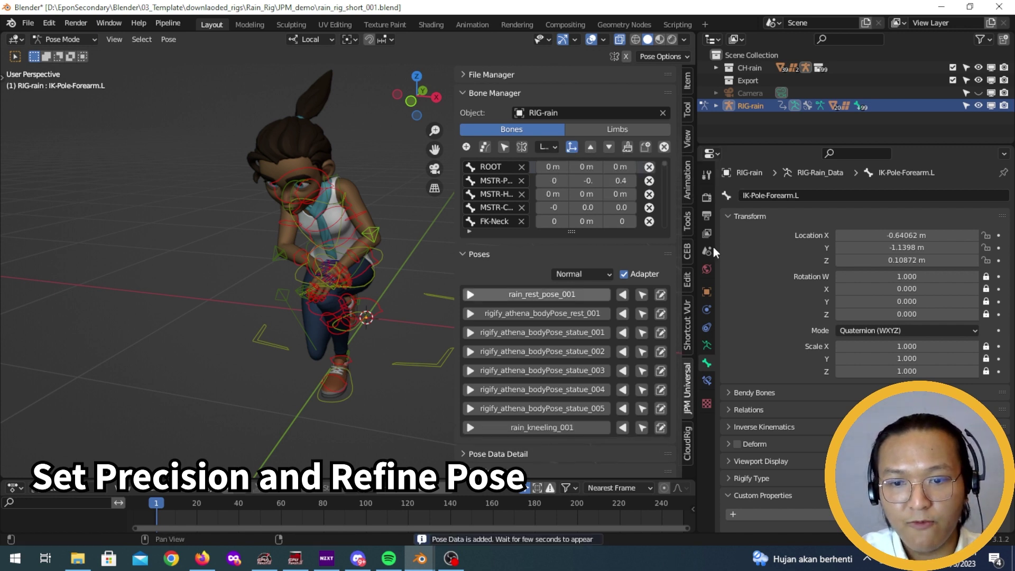
Step: Switch Rain between rain_rest_pose_001 and rain_kneeling_001 twice to verify the saved pose
left_click(621, 294)
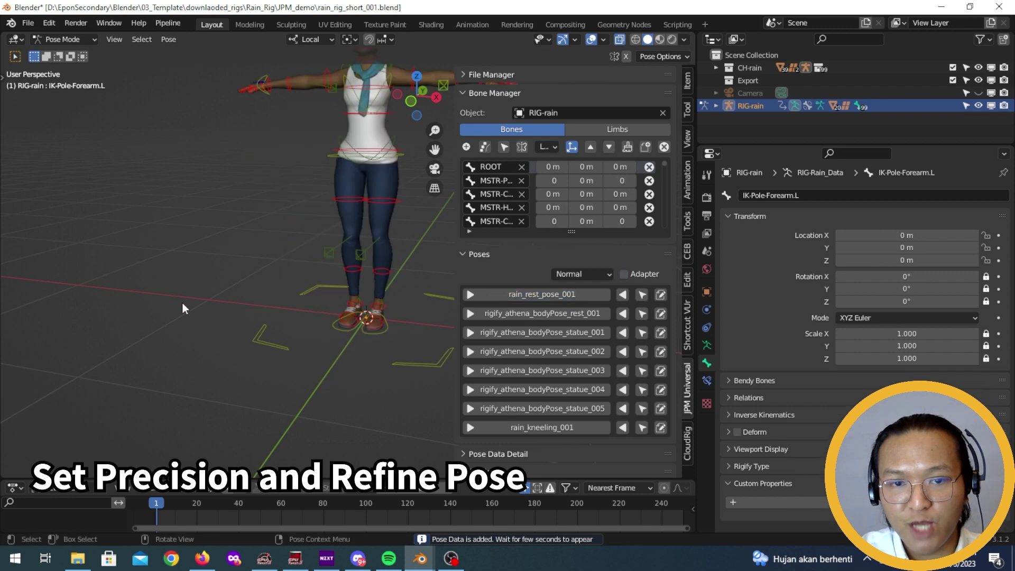
left_click(563, 428)
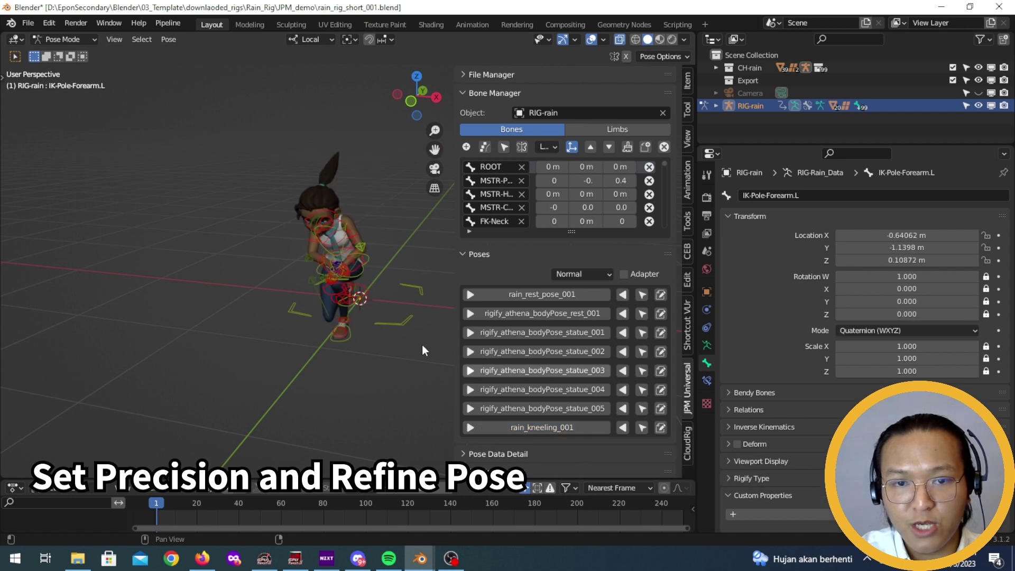
scroll(285, 312, "up", 6)
scroll(294, 301, "up", 5)
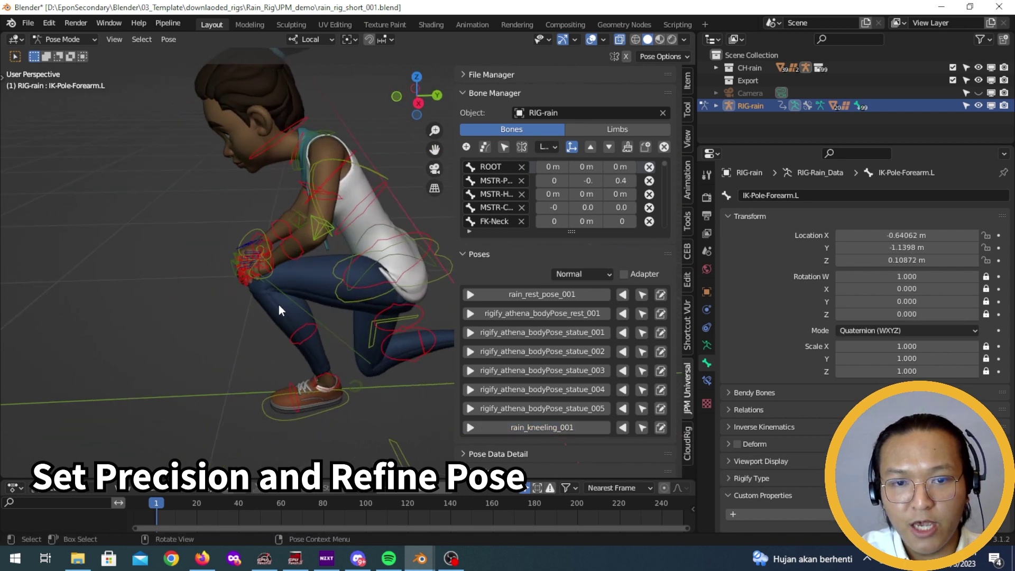
middle_click_drag(263, 300, 562, 310, "shift")
left_click(542, 294)
scroll(328, 291, "down", 5)
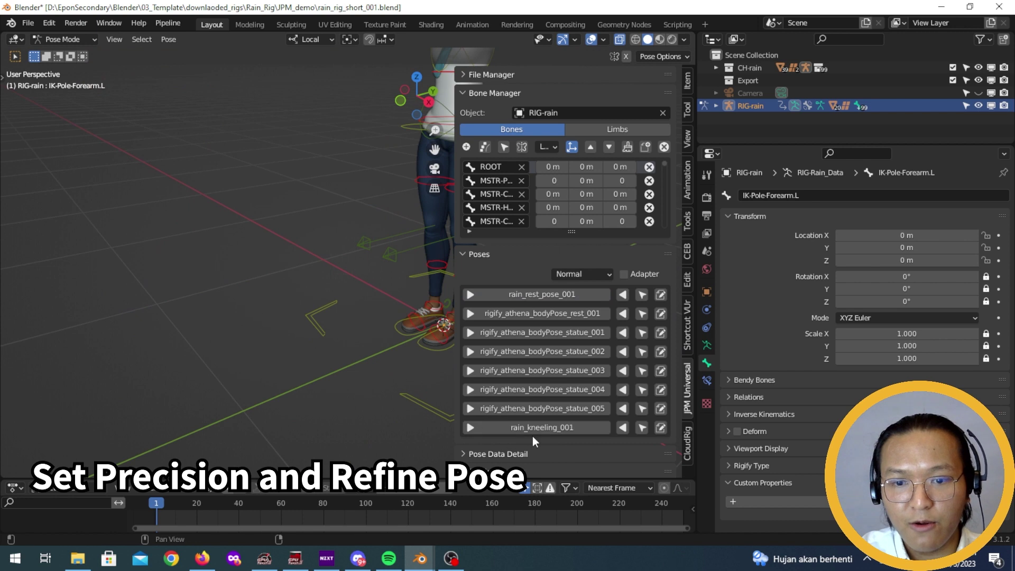
left_click(542, 427)
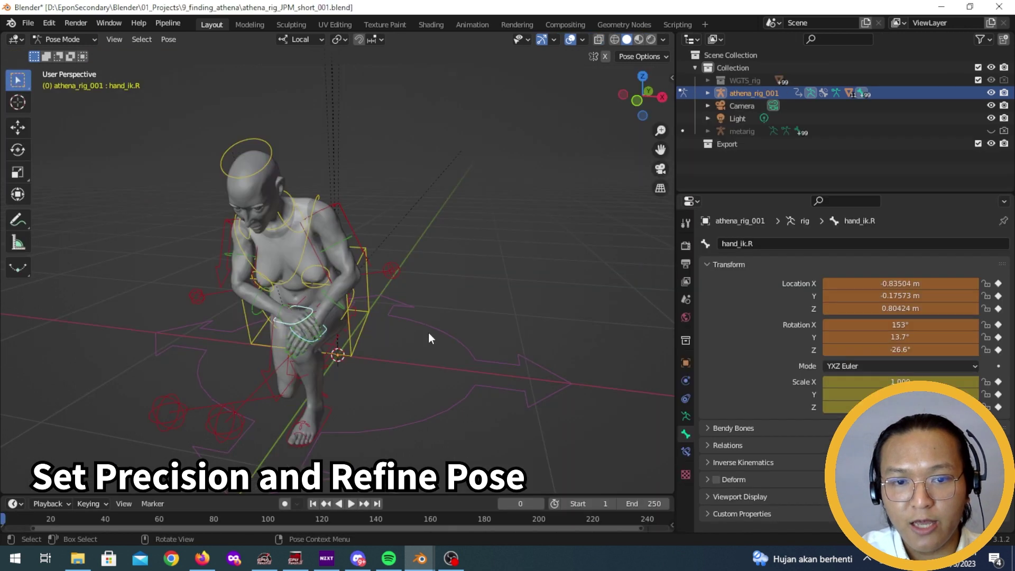
Step: In the Athena file, reveal the File Manager's export folder and imported pose data
middle_click_drag(429, 333, 332, 335)
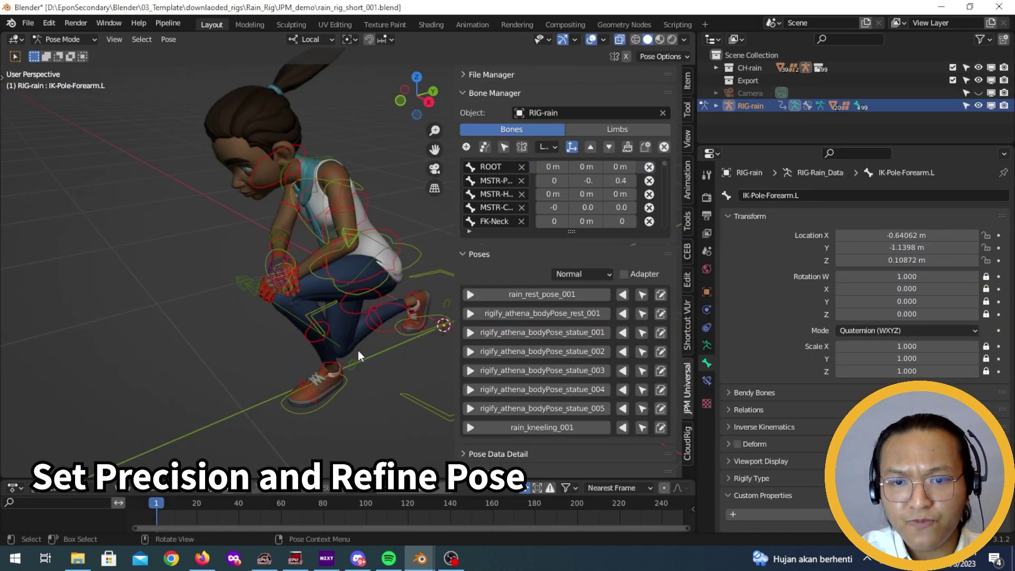
middle_click_drag(357, 350, 565, 416)
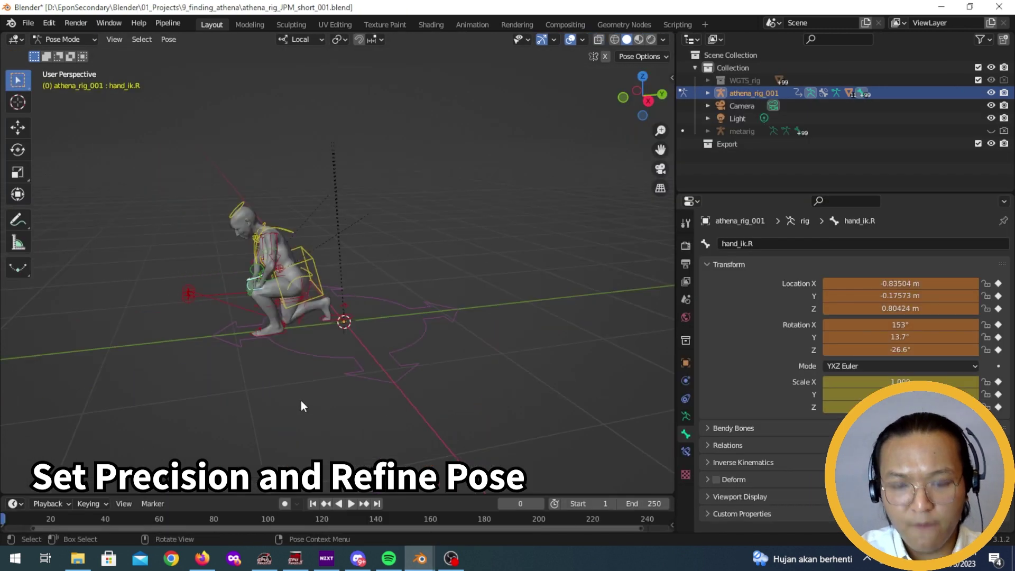
key("n")
left_click(565, 69)
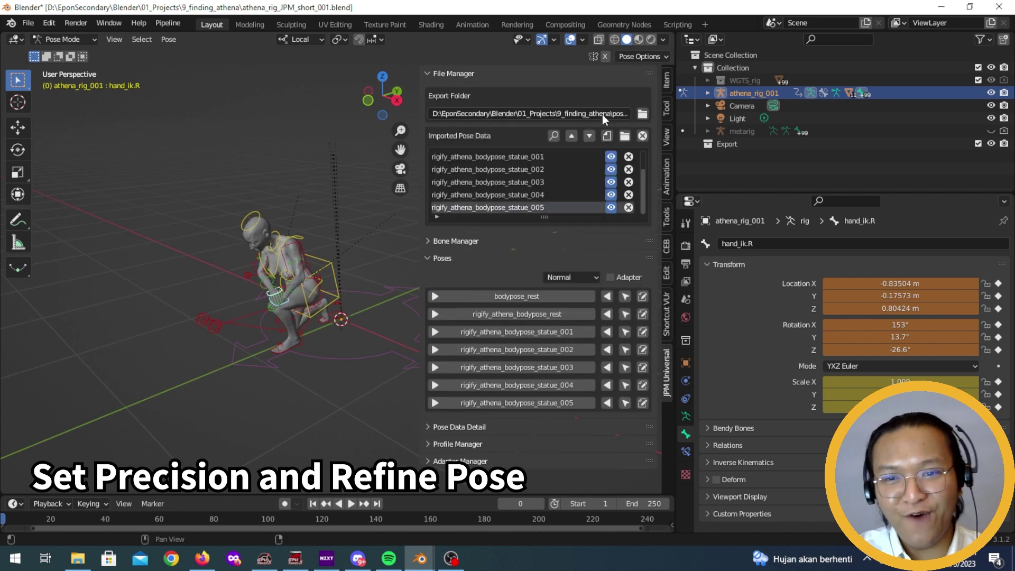
Step: Import the statue_006 through statue_010 JSON pose files into Athena, then switch to Rain's window
left_click(607, 135)
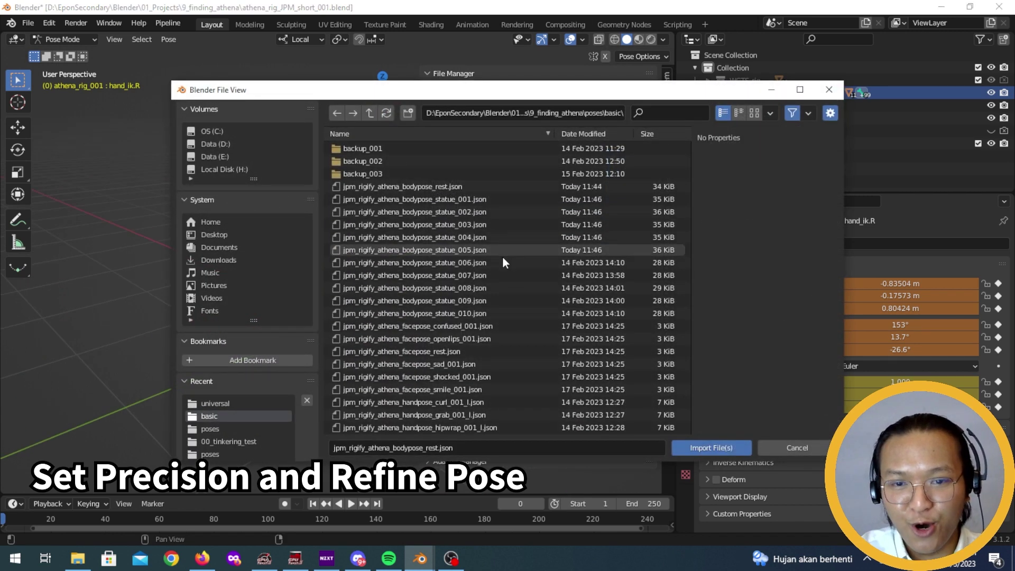
left_click(501, 262)
left_click(495, 314, "shift")
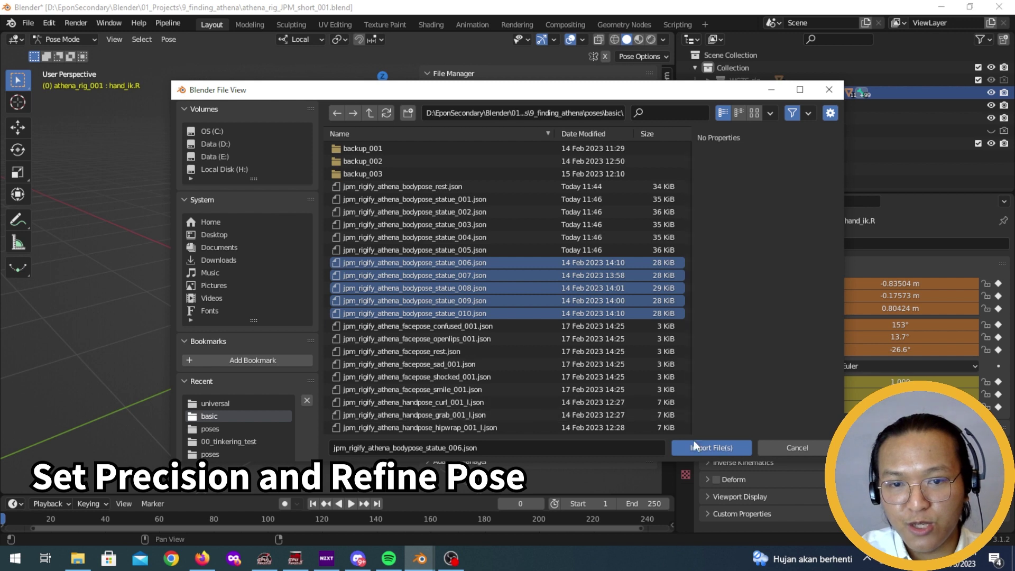
left_click(705, 451)
scroll(578, 343, "down", 3)
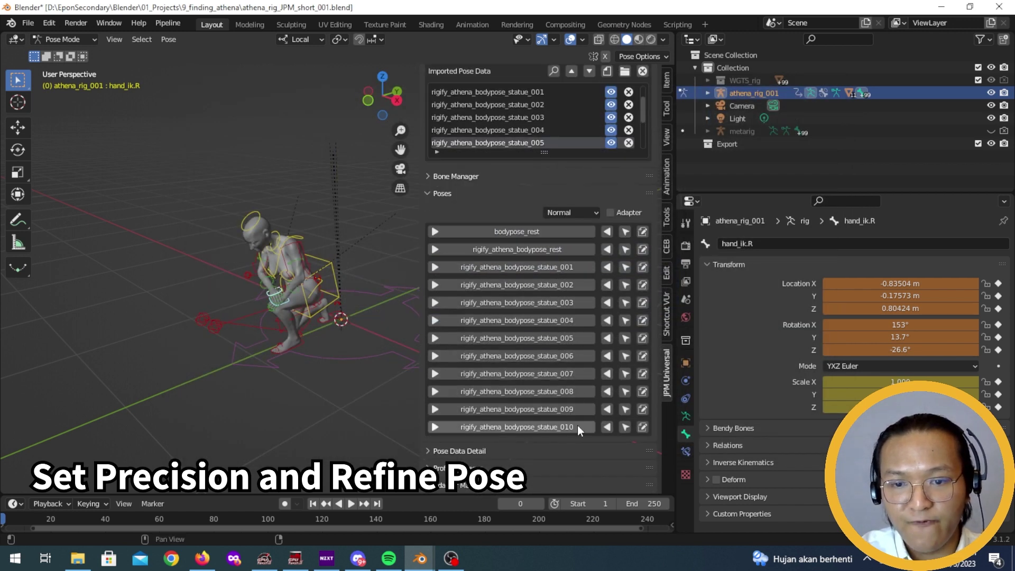
mouse_move(430, 559)
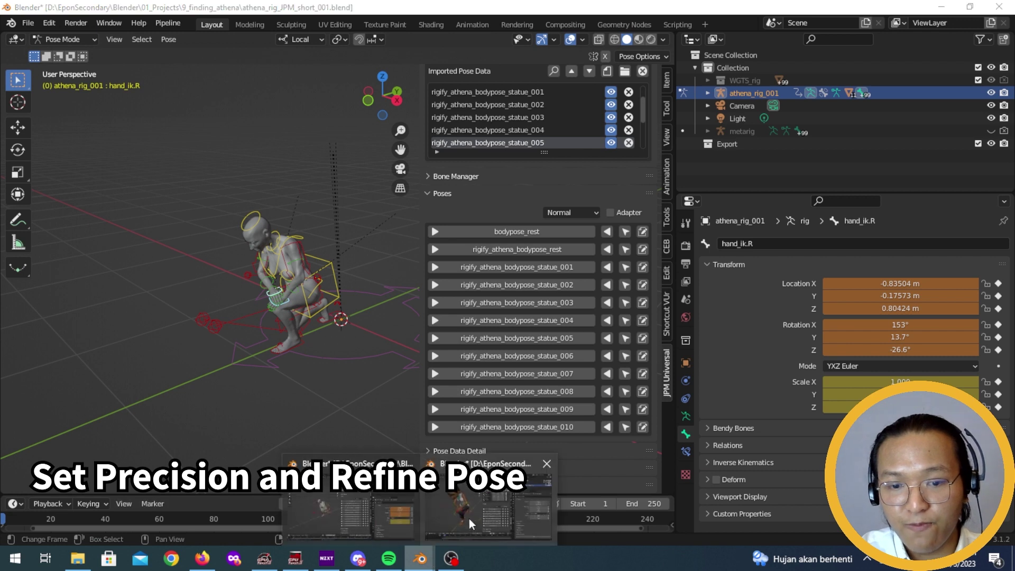
left_click(468, 519)
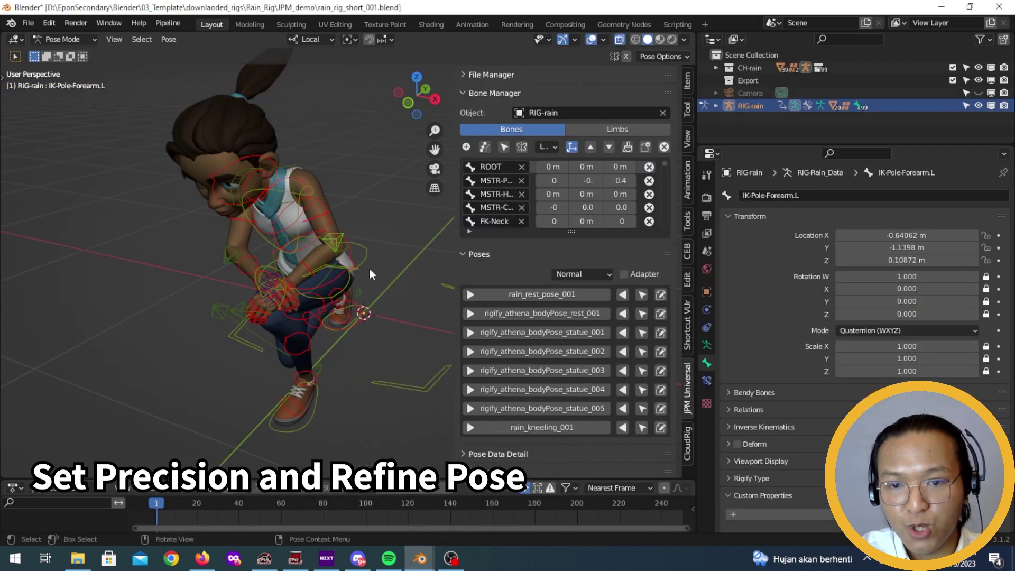
Step: Import the statue_006–statue_010 JSON files through File Manager into Rain's list and select statue_006
left_click(575, 93)
left_click(582, 75)
left_click(624, 140)
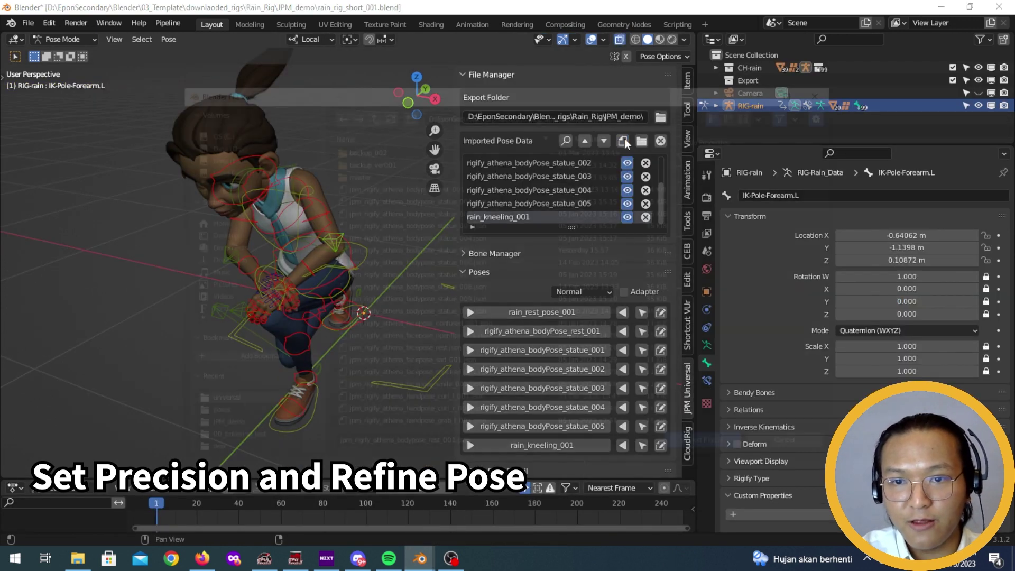
left_click(475, 262)
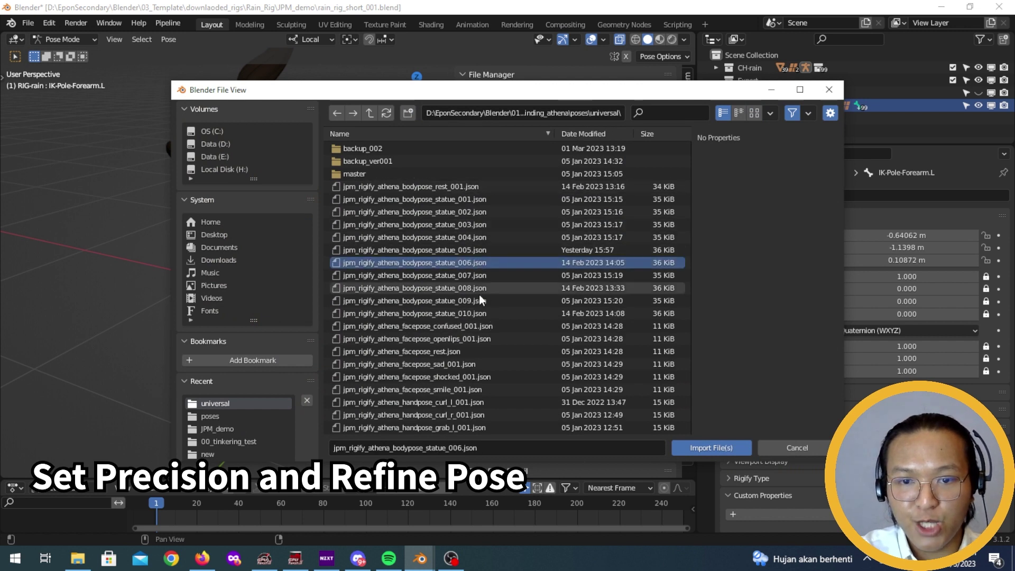
left_click(479, 313, "shift")
left_click(698, 448)
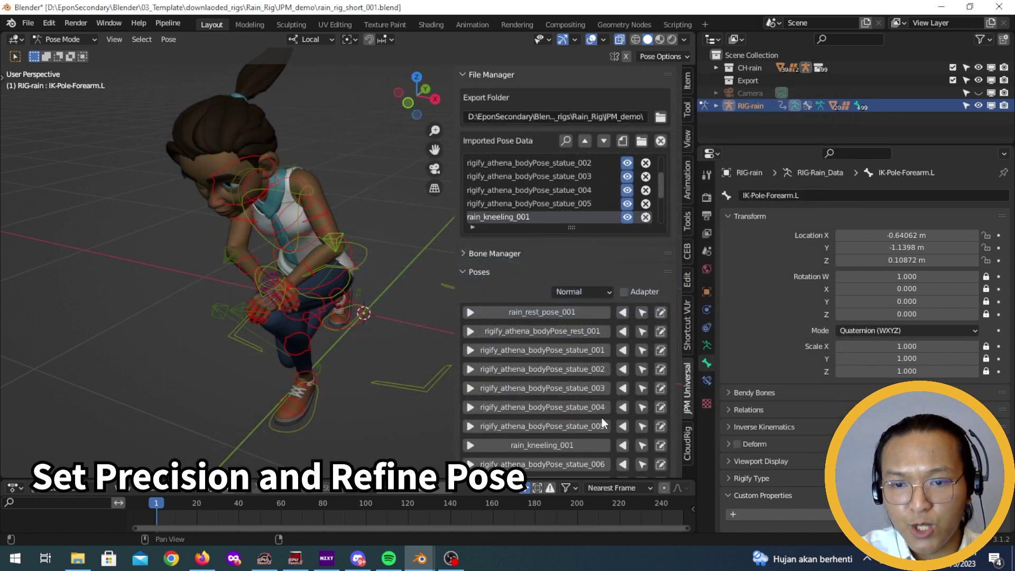
scroll(566, 349, "down", 5)
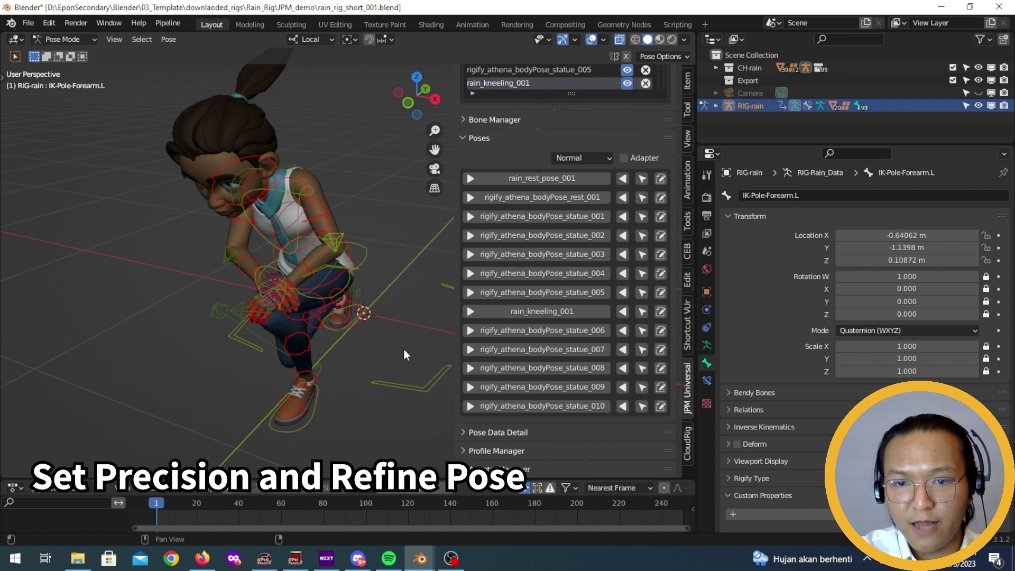
middle_click_drag(404, 349, 424, 332)
left_click(573, 330)
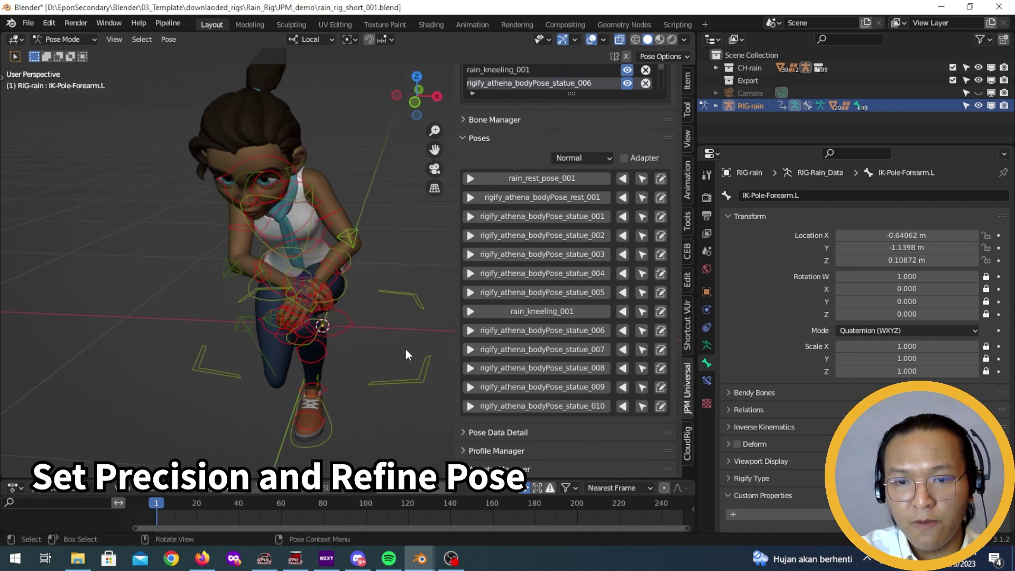
Step: Enable Adapter and apply the statue_006 pose to Rain
left_click(643, 158)
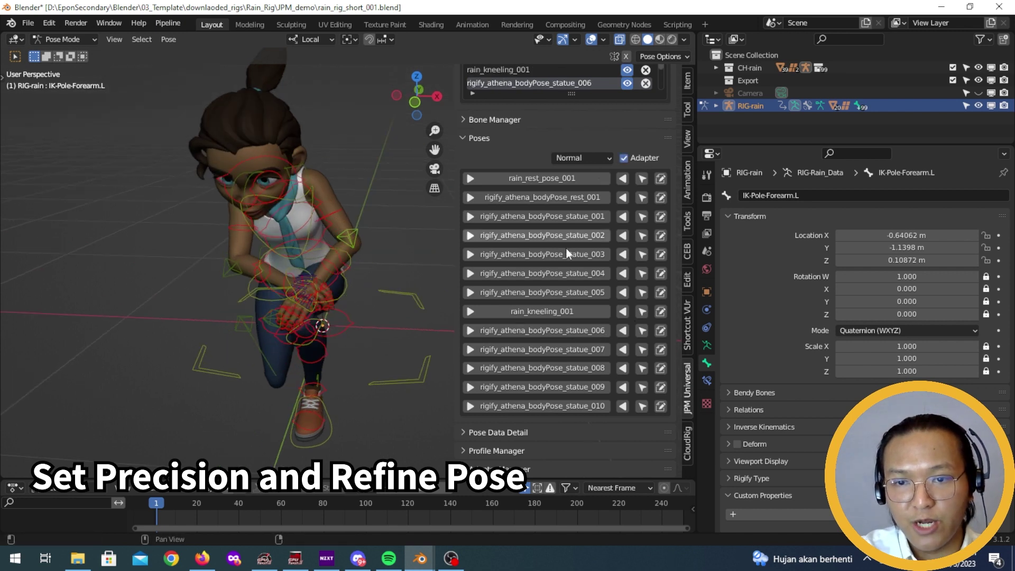
left_click(558, 330)
middle_click_drag(334, 314, 298, 381)
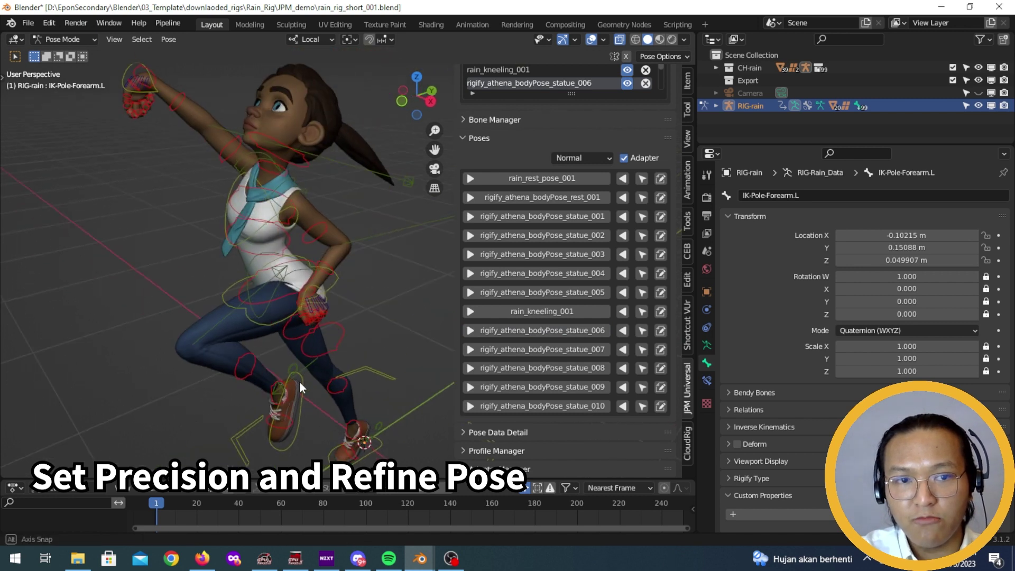
middle_click_drag(343, 299, 343, 296)
Step: With IK-Hand_Parent.L selected, set CloudRig's Left Arm and Right Arm FK/IK Switch to 0
left_click(334, 297)
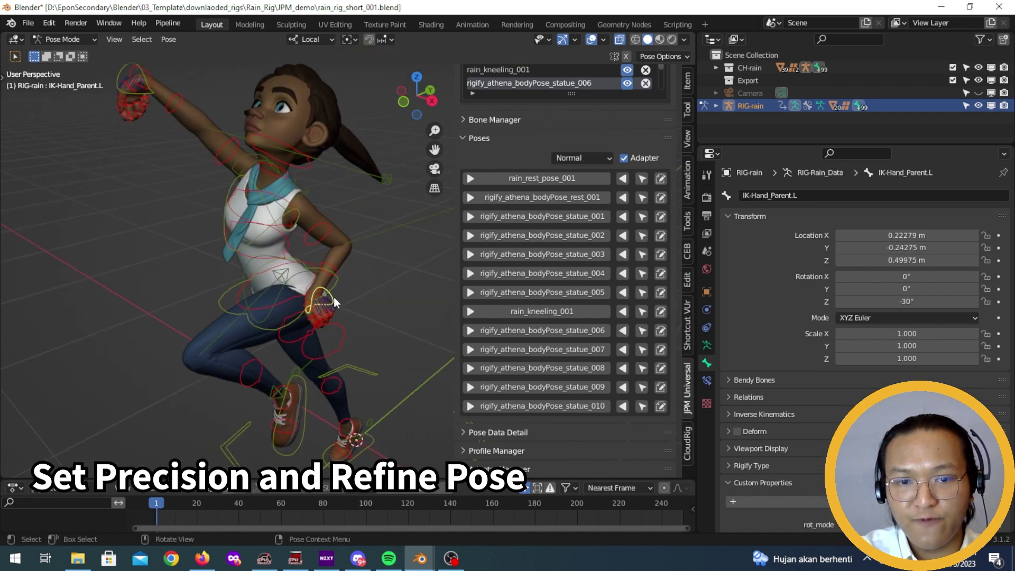
left_click(685, 443)
left_click(556, 315)
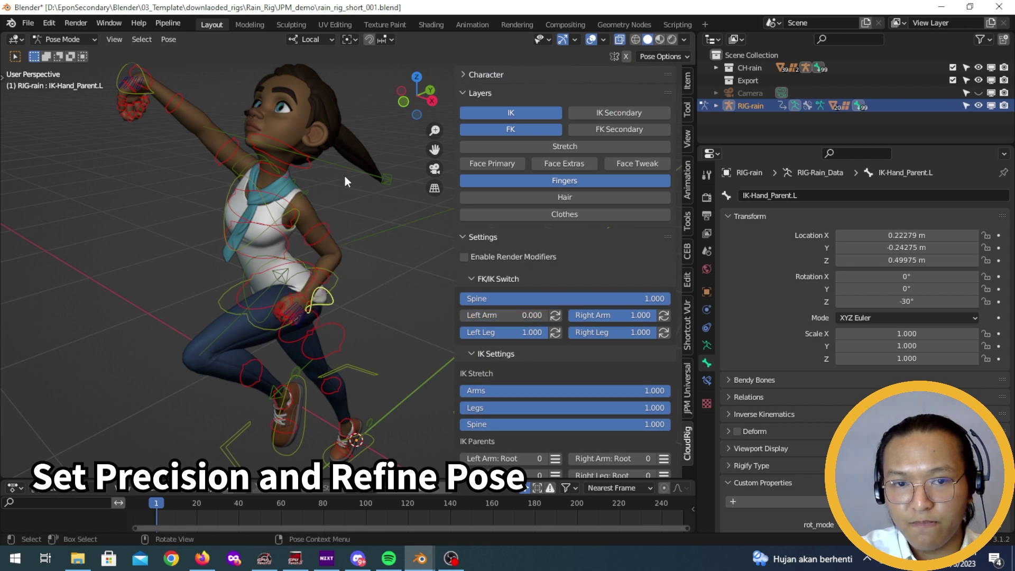
left_click(664, 315)
middle_click_drag(274, 244, 296, 252)
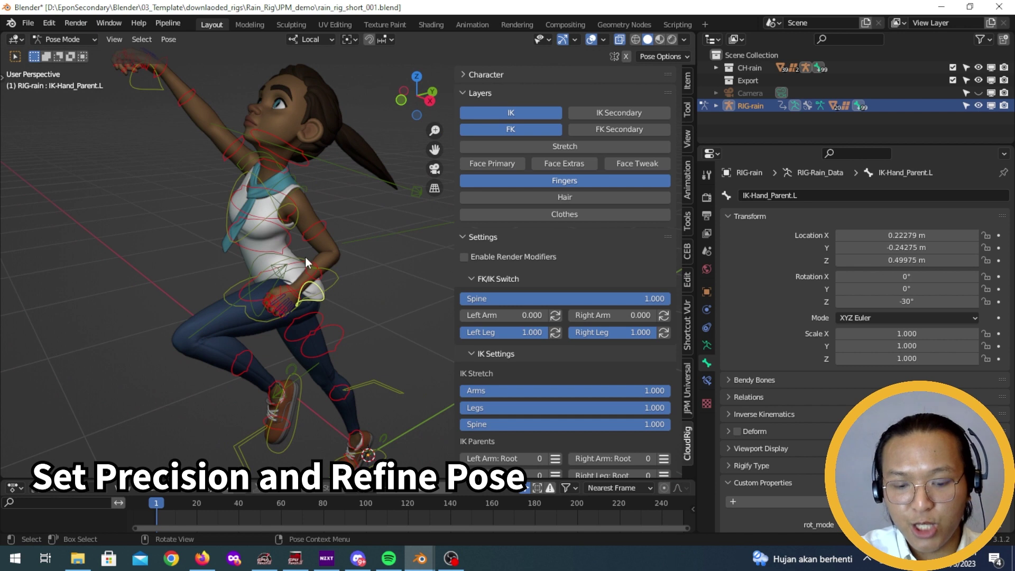
key("n")
middle_click_drag(365, 282, 447, 283)
middle_click_drag(484, 312, 423, 317)
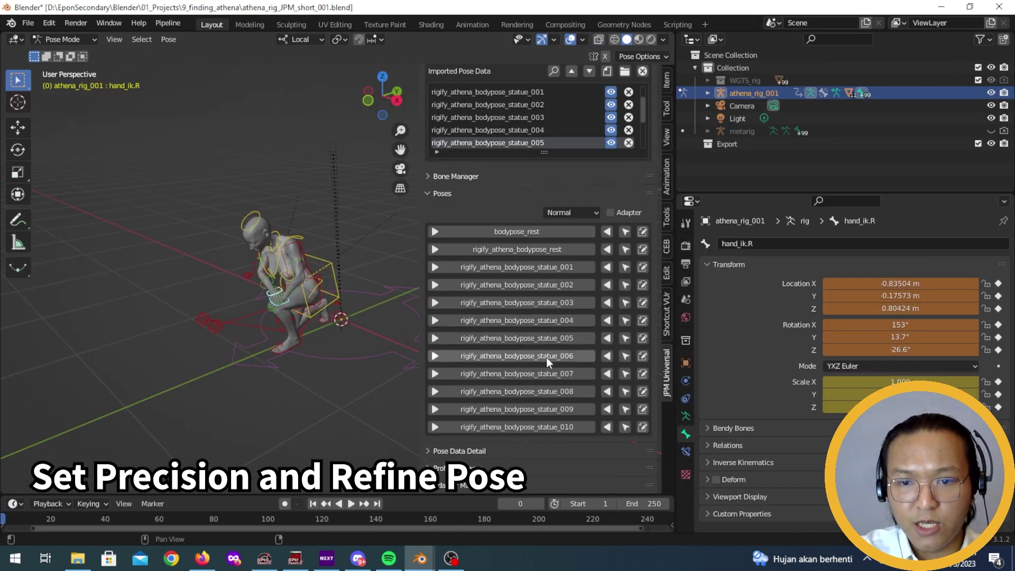
Step: Apply statue_006 to the Athena rig and compare it with Rain across windows
left_click(546, 355)
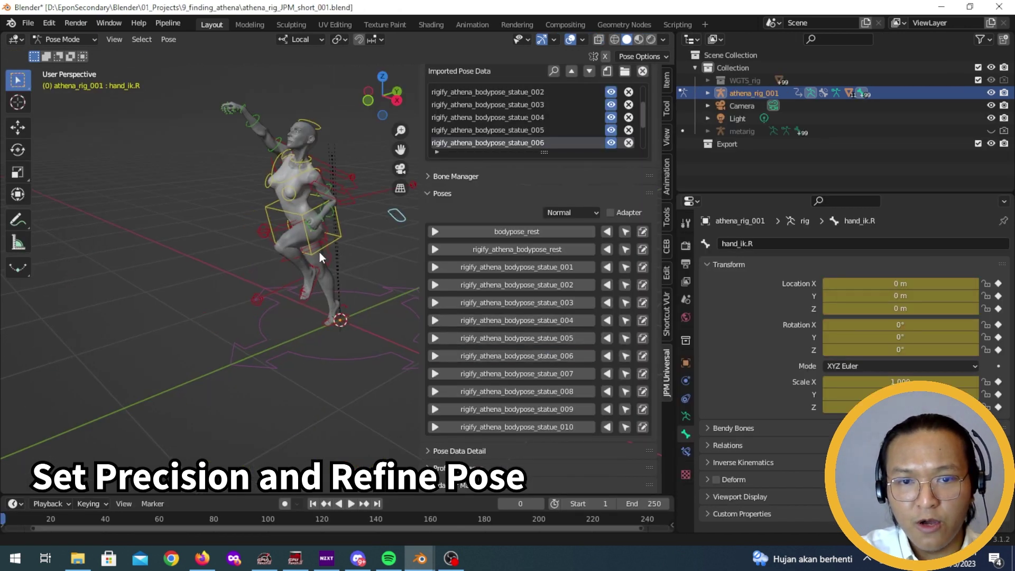
middle_click_drag(320, 253, 570, 298)
key("alt+Tab")
key("alt+Tab")
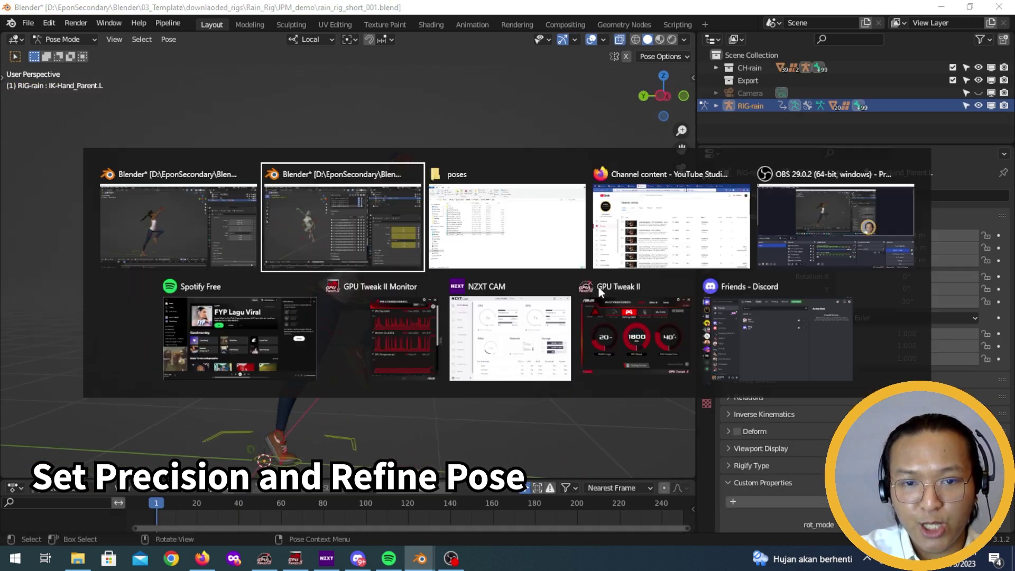
middle_click_drag(336, 295, 229, 333)
key("n")
key("alt+Tab")
middle_click_drag(423, 333, 172, 341)
Step: Apply statue_007 and then statue_008 to Rain from the JPM Universal Poses list
key("n")
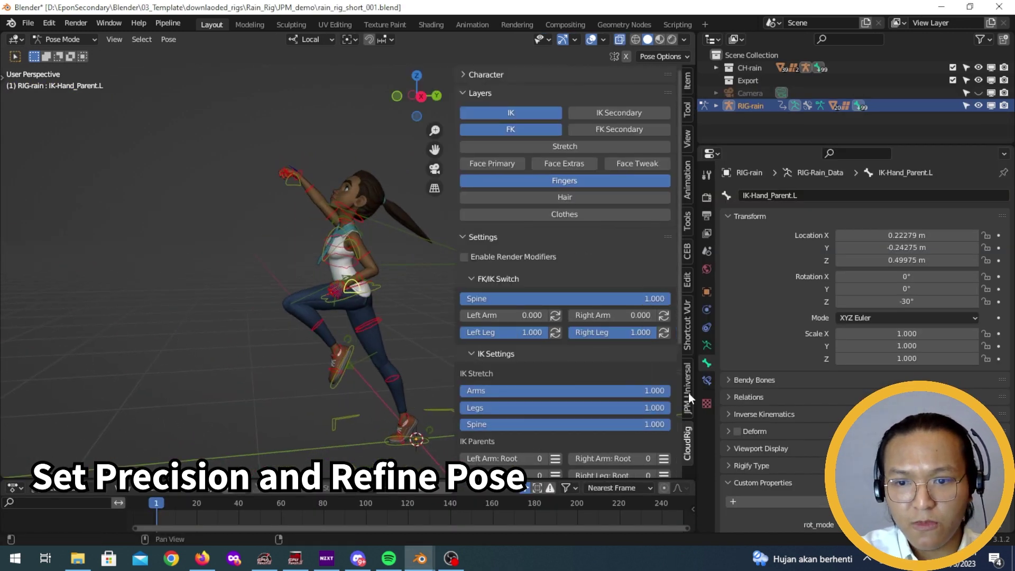
left_click(688, 393)
scroll(599, 417, "down", 8)
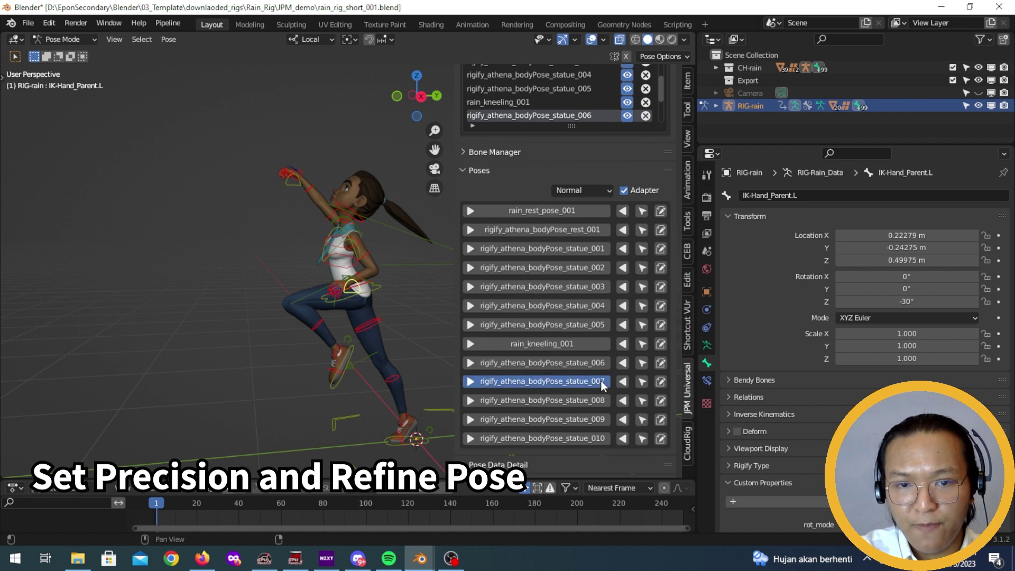
left_click(600, 380)
middle_click_drag(386, 343, 324, 324)
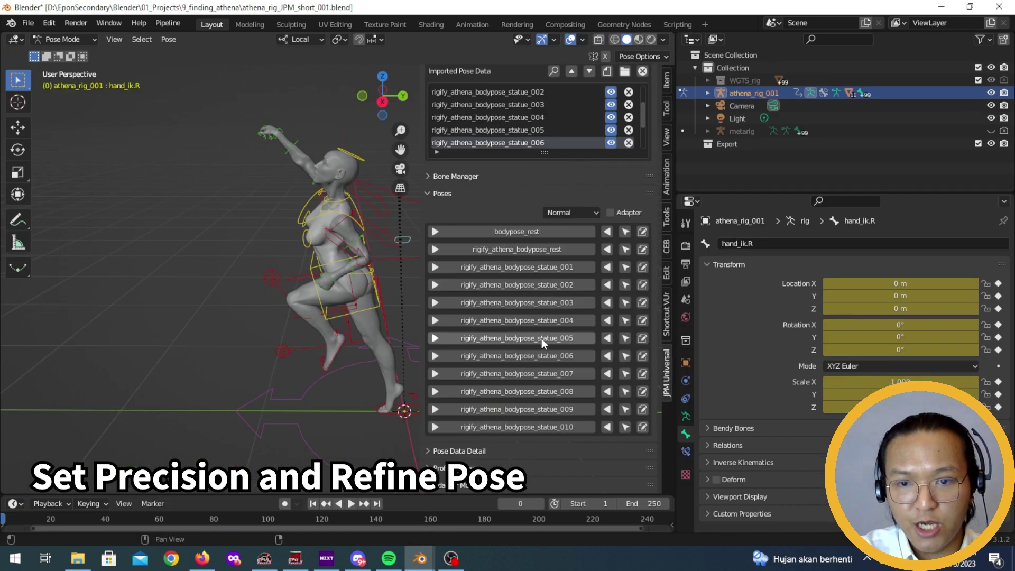
left_click(572, 373)
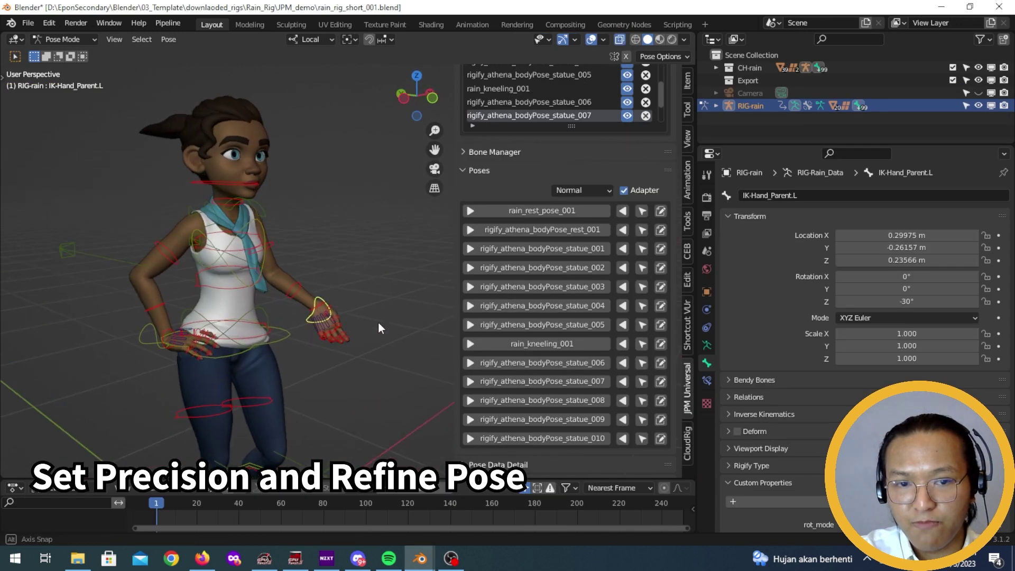
middle_click_drag(378, 321, 305, 331)
left_click(593, 400)
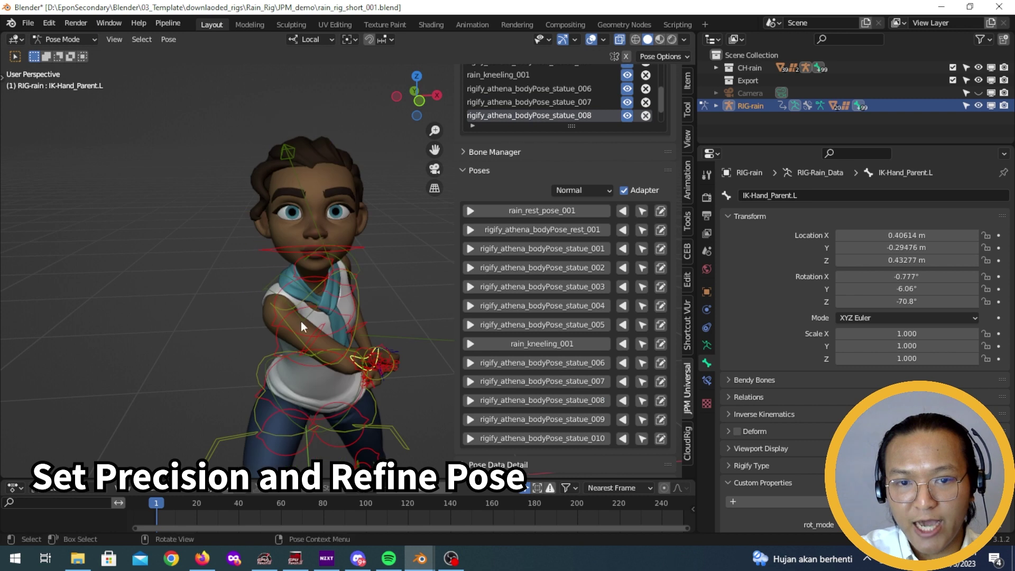
middle_click_drag(381, 340, 201, 333)
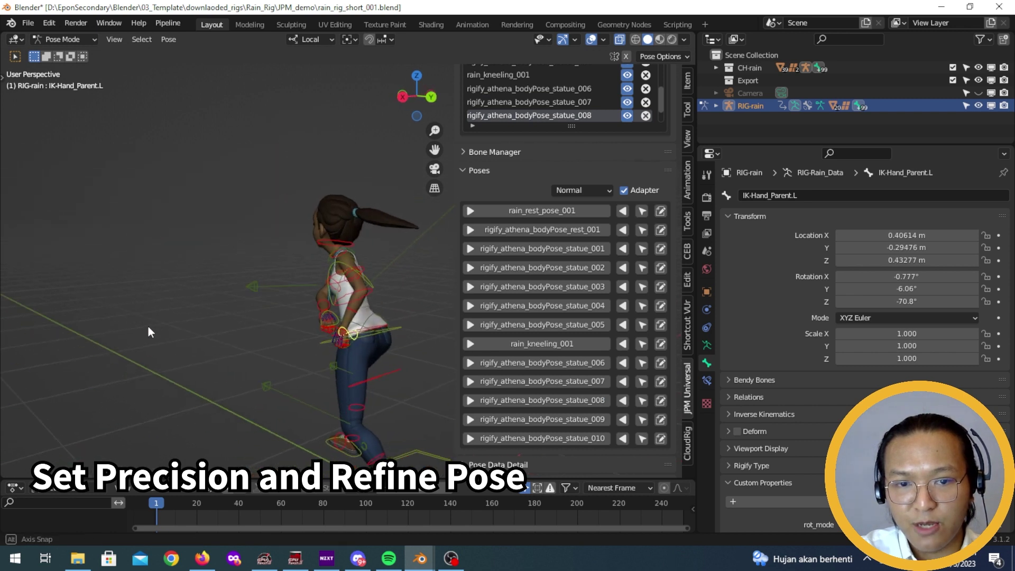
Step: Apply statue_008 to the Athena rig, then return to Rain and apply statue_009
key("alt+Tab")
left_click(545, 392)
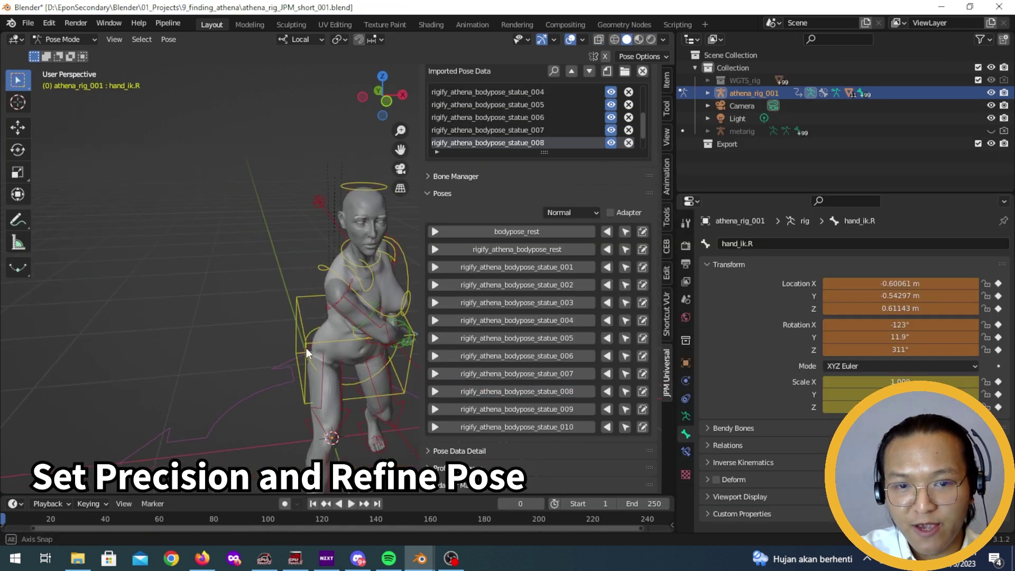
middle_click_drag(306, 348, 197, 332)
key("alt+Tab")
middle_click_drag(270, 339, 365, 349)
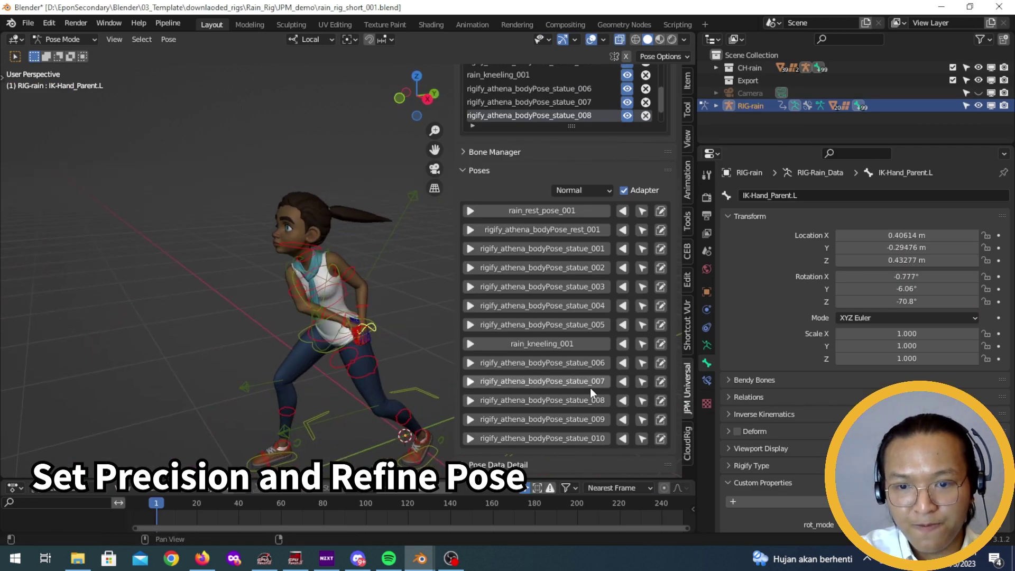
left_click(581, 419)
Step: Apply the statue_009 pose to the Athena rig to compare it with seated Rain
middle_click_drag(274, 352, 289, 326)
key("alt+Tab")
left_click(543, 404)
key("alt+Tab")
Step: Apply the statue_010 stepping pose to Rain and to the Athena rig
middle_click_drag(356, 352, 328, 372)
left_click(589, 439)
key("alt+Tab")
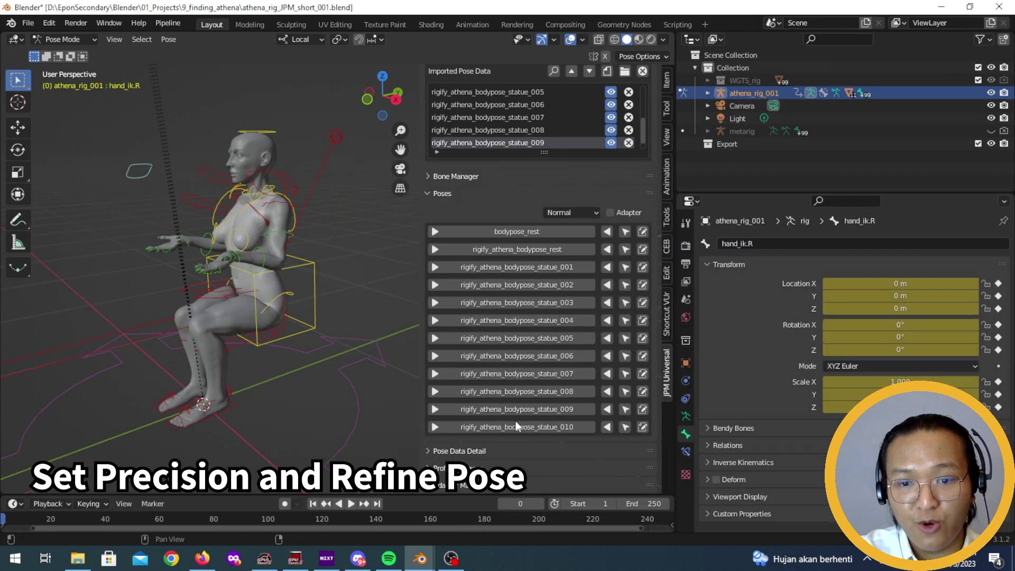
left_click(539, 427)
key("alt+Tab")
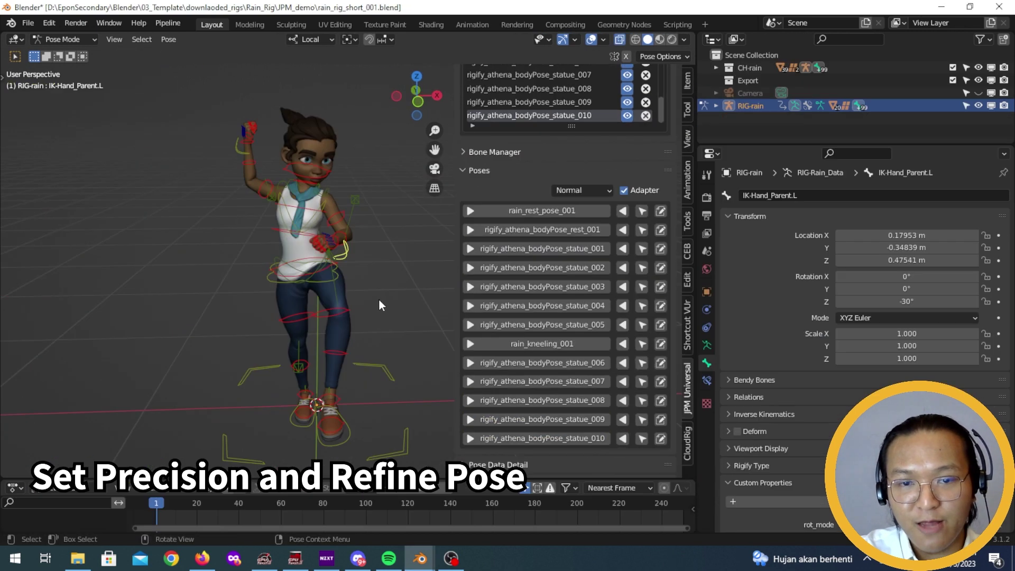
Step: Compare Rain's statue_010 pose with Athena from the side, then collapse the Poses section
mouse_move(379, 299)
middle_mouse_down()
mouse_move(229, 299)
mouse_move(394, 301)
middle_mouse_up()
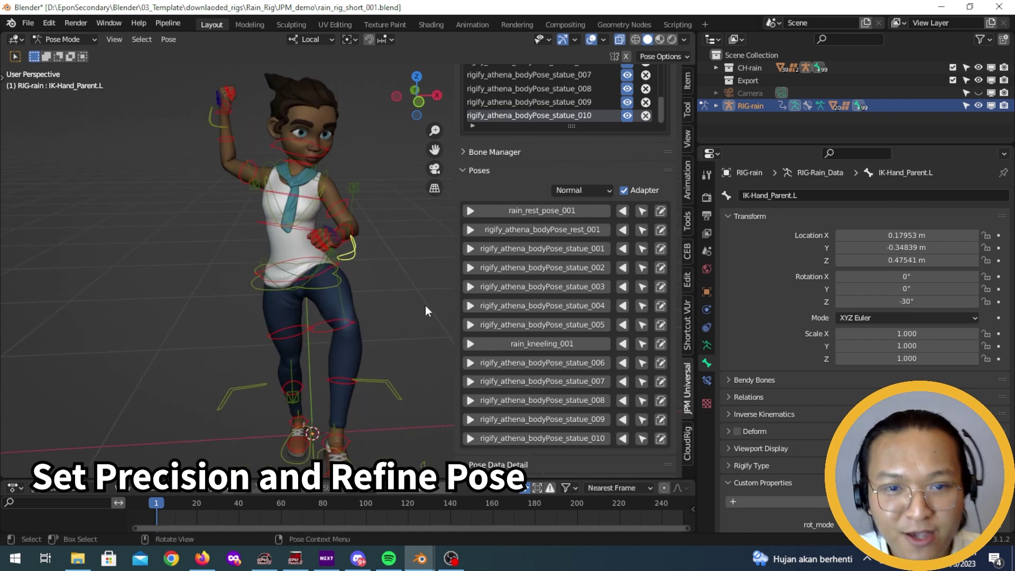
middle_click_drag(424, 306, 295, 308)
key("alt+Tab")
key("alt+Tab")
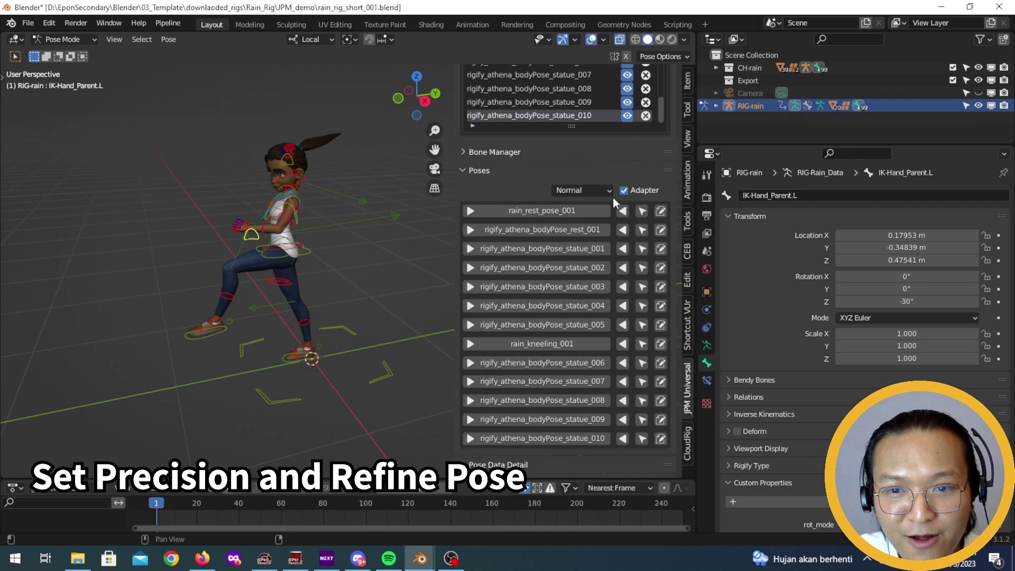
left_click(522, 167)
middle_click_drag(331, 290, 198, 310)
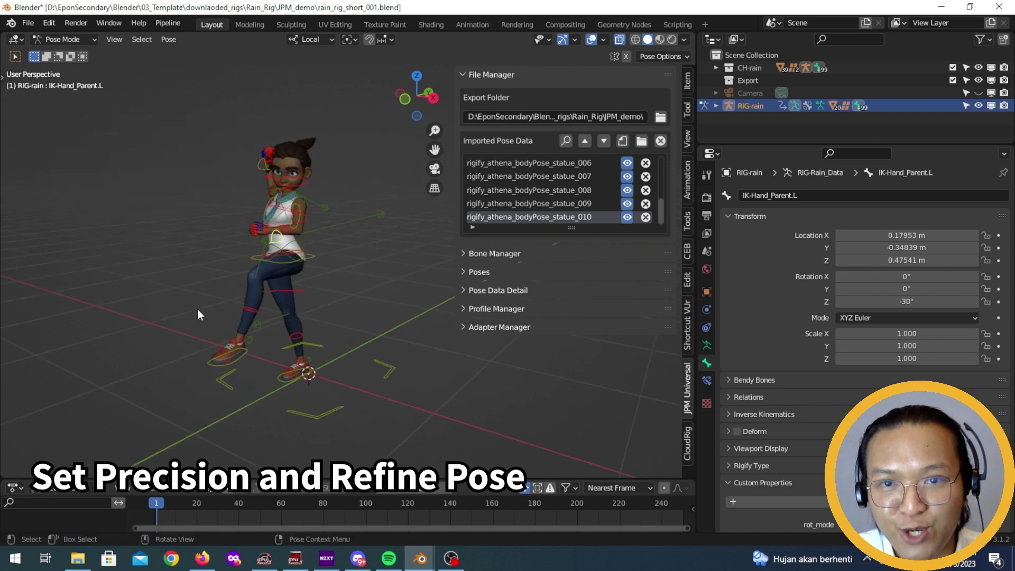